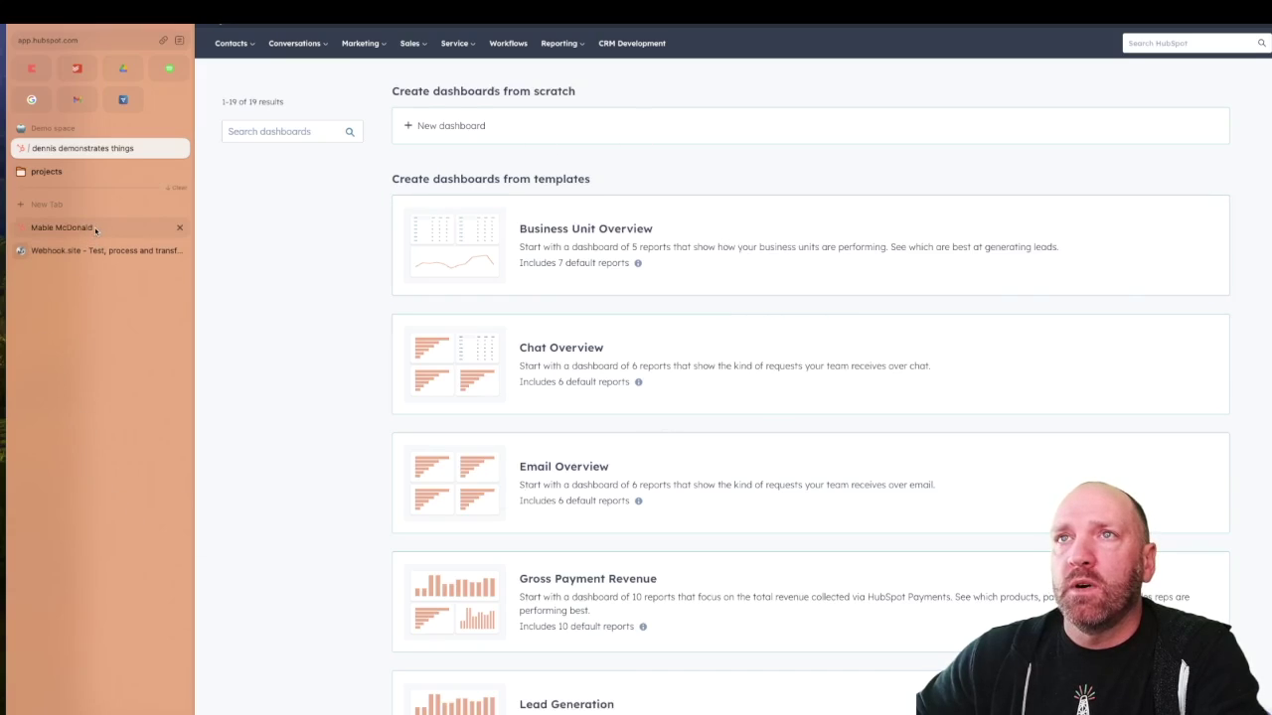
Review the sample contact's record, then view Webhook.site's generated unique receiving URL
left_click(59, 227)
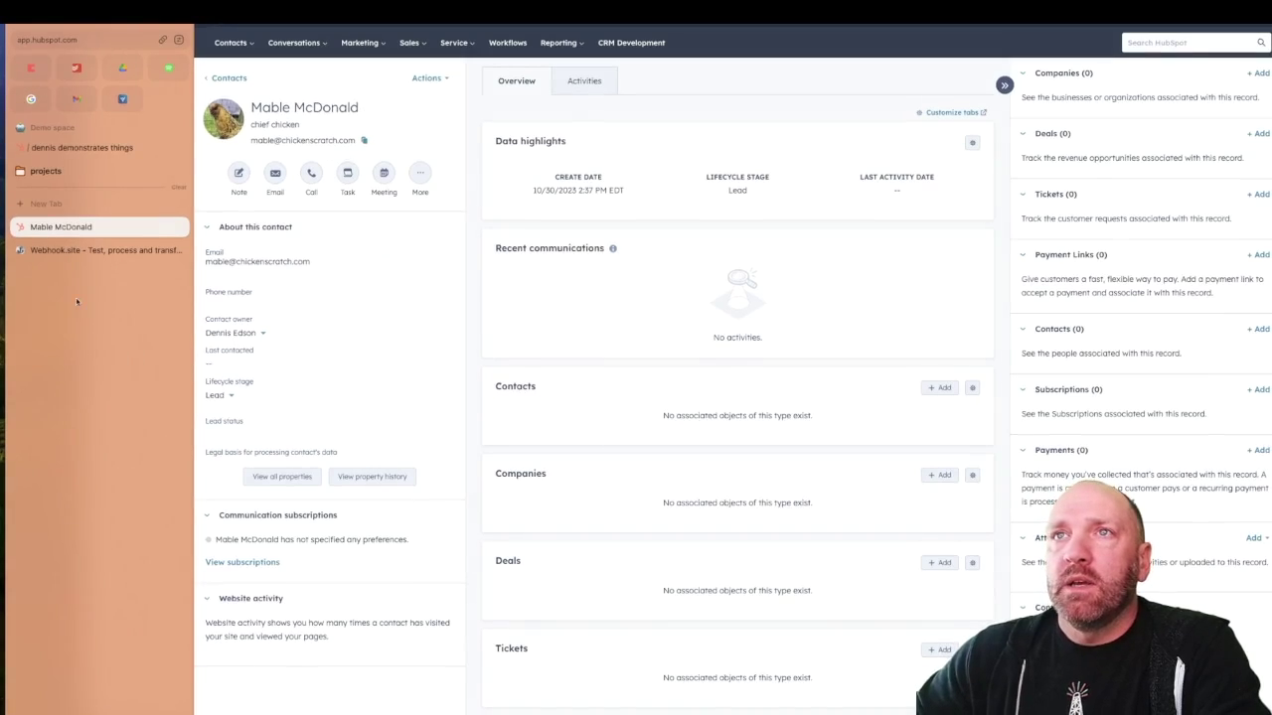
left_click(65, 250)
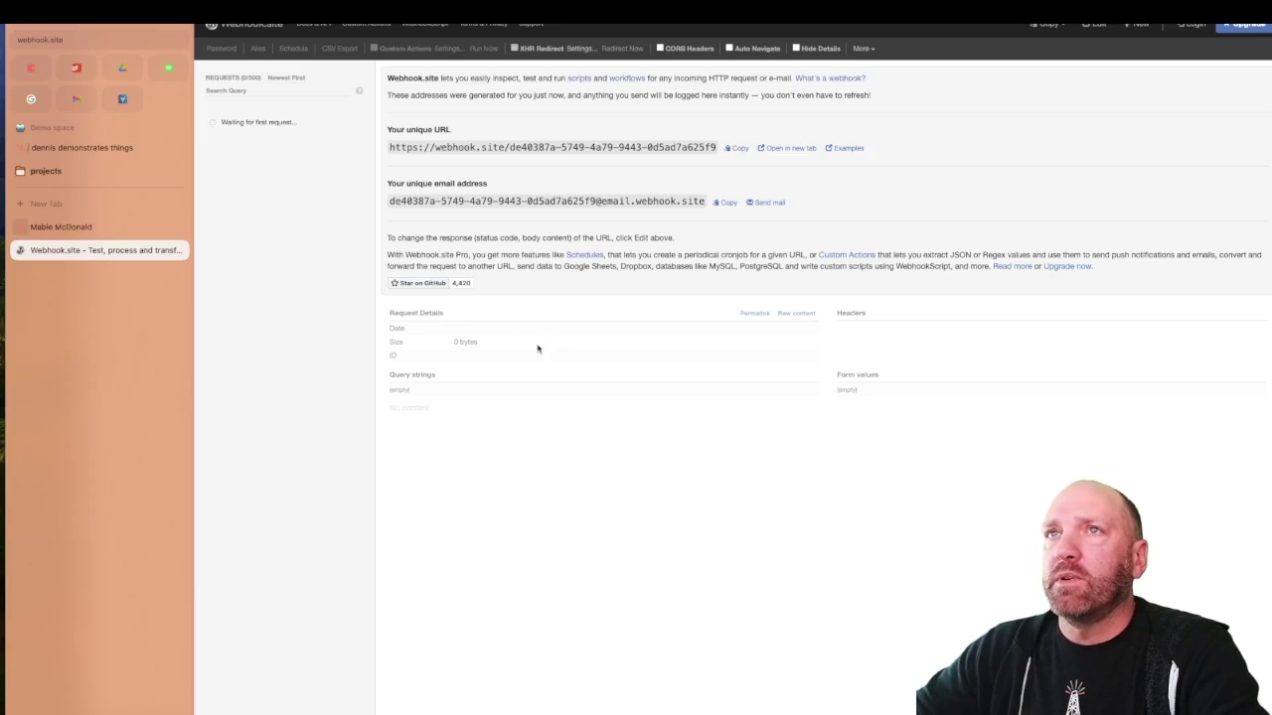
Go back from Webhook.site to the HubSpot dashboards page
left_click(90, 148)
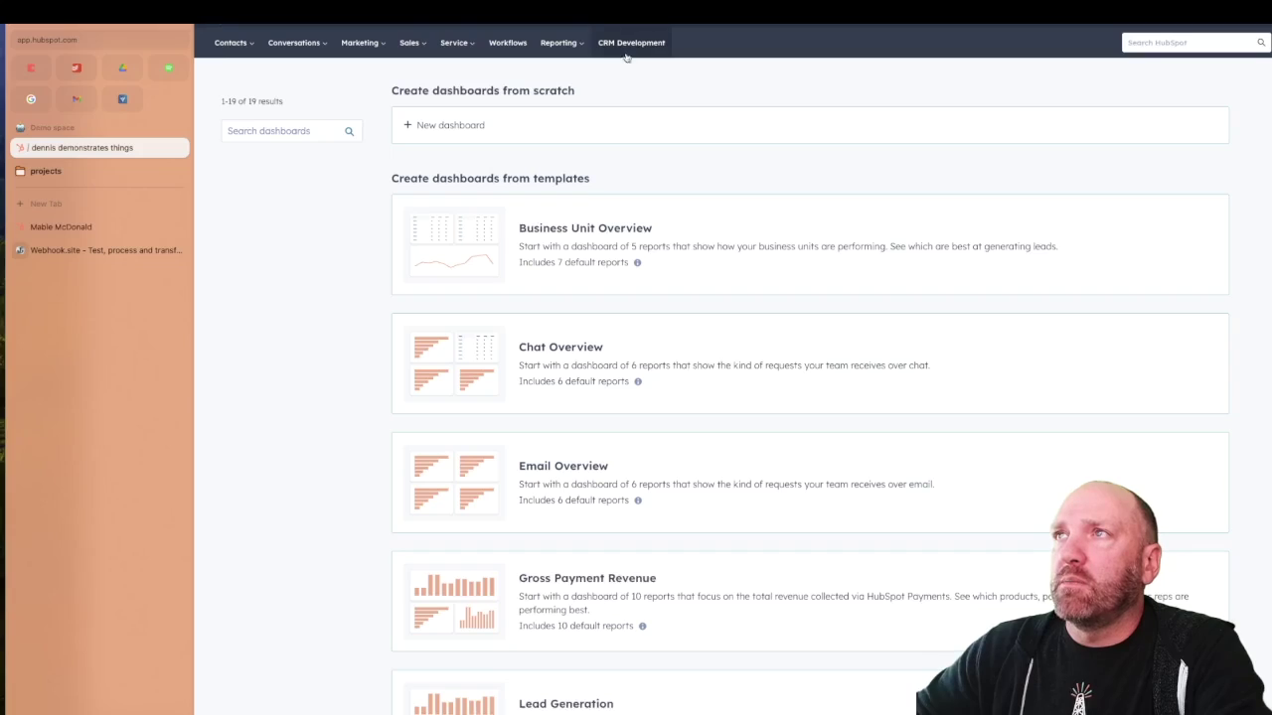
Create a private app from Settings > Integrations > Private Apps, keeping the name Energetic-River, and view its scopes
left_click(1102, 24)
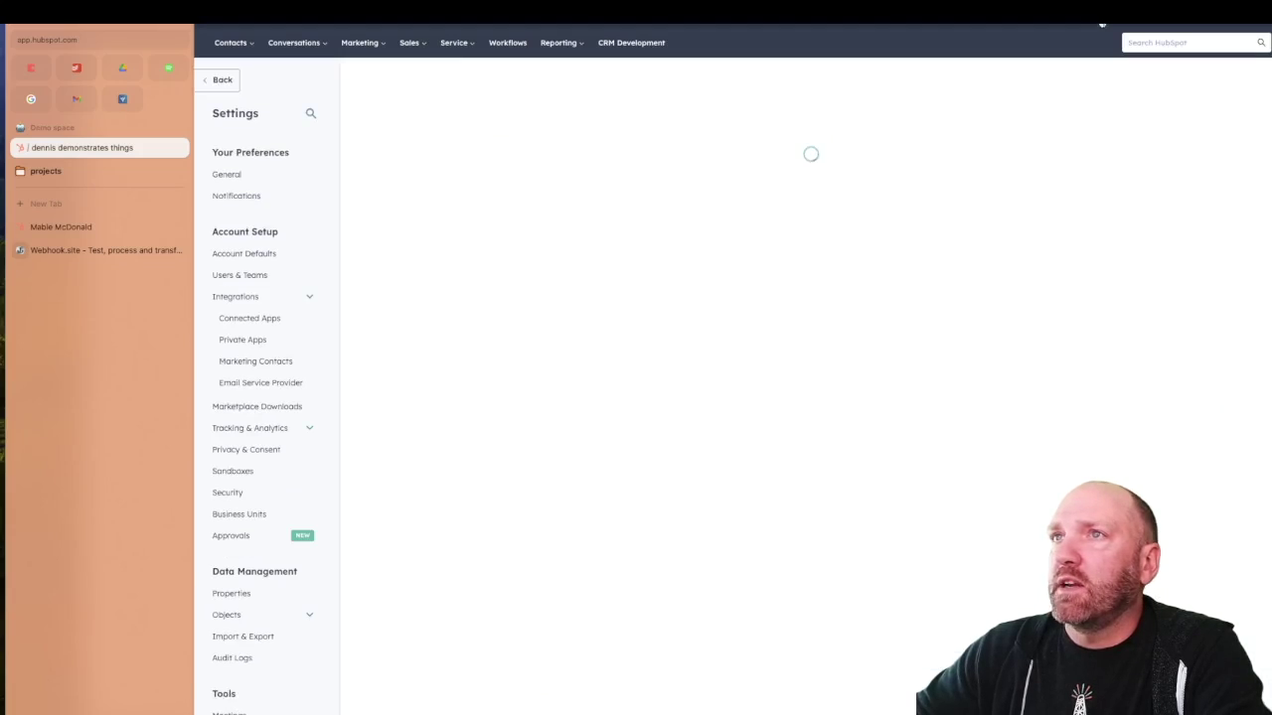
left_click(238, 298)
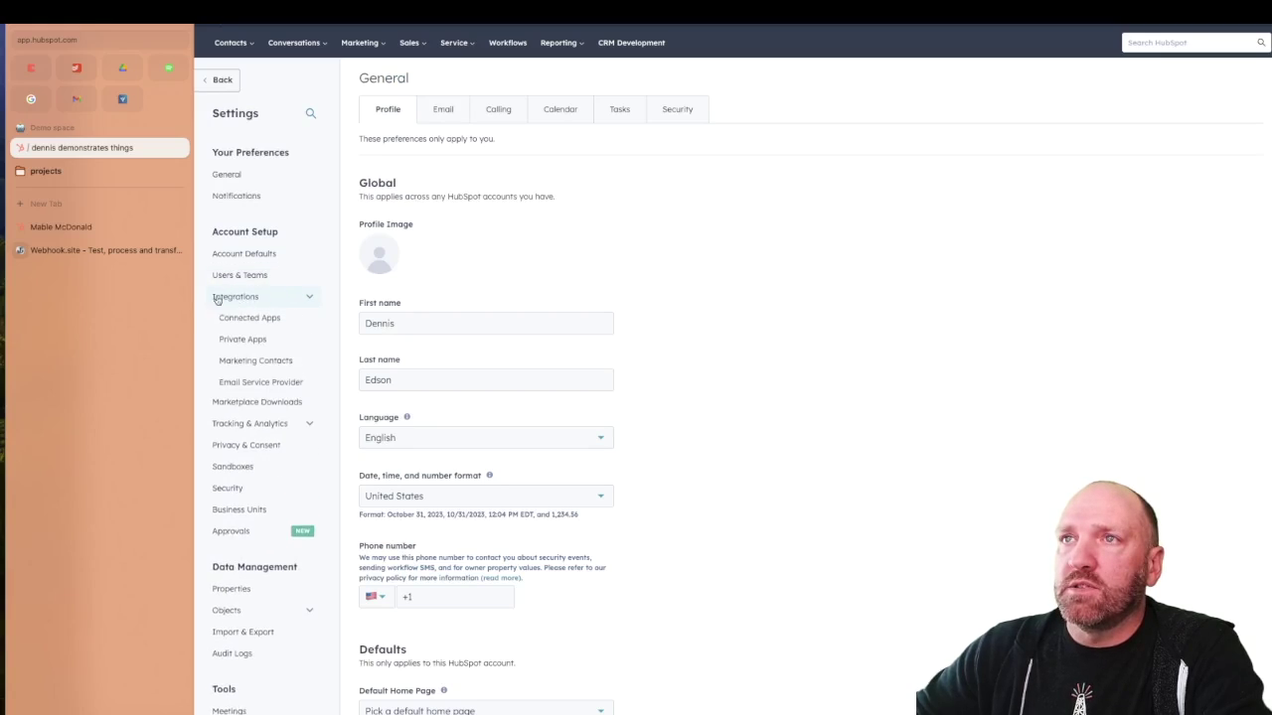
left_click(259, 341)
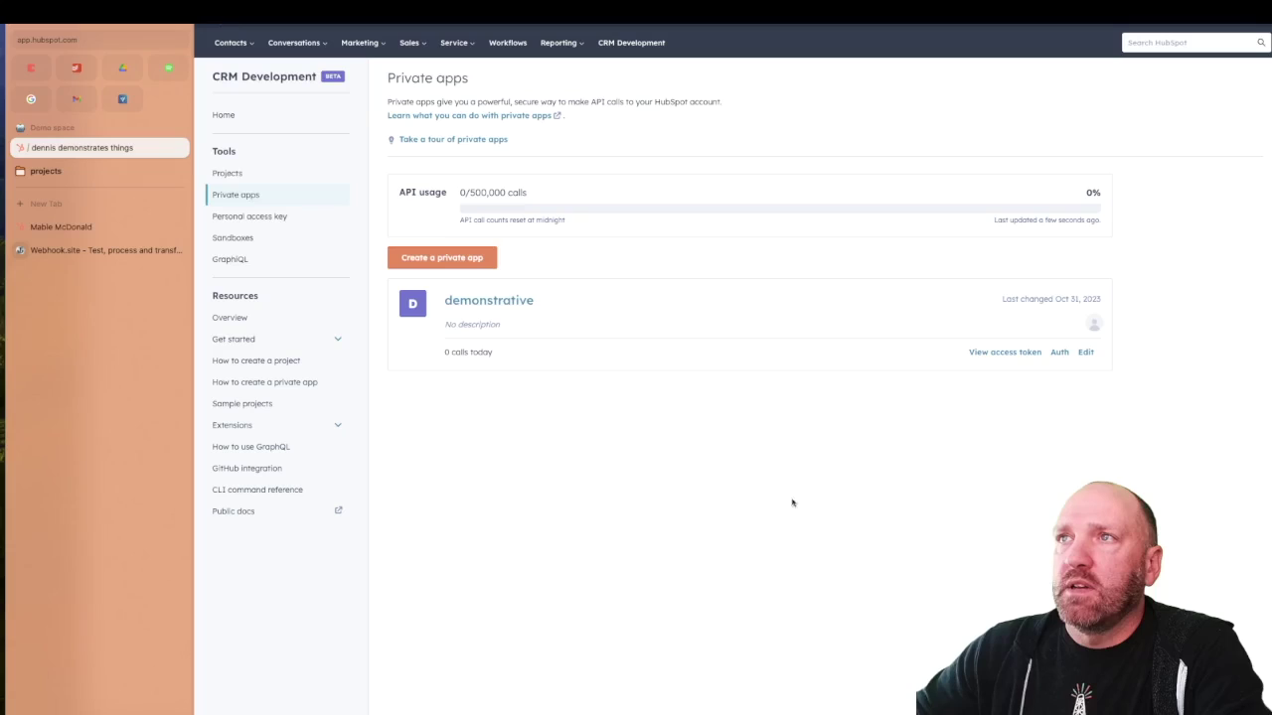
left_click(430, 259)
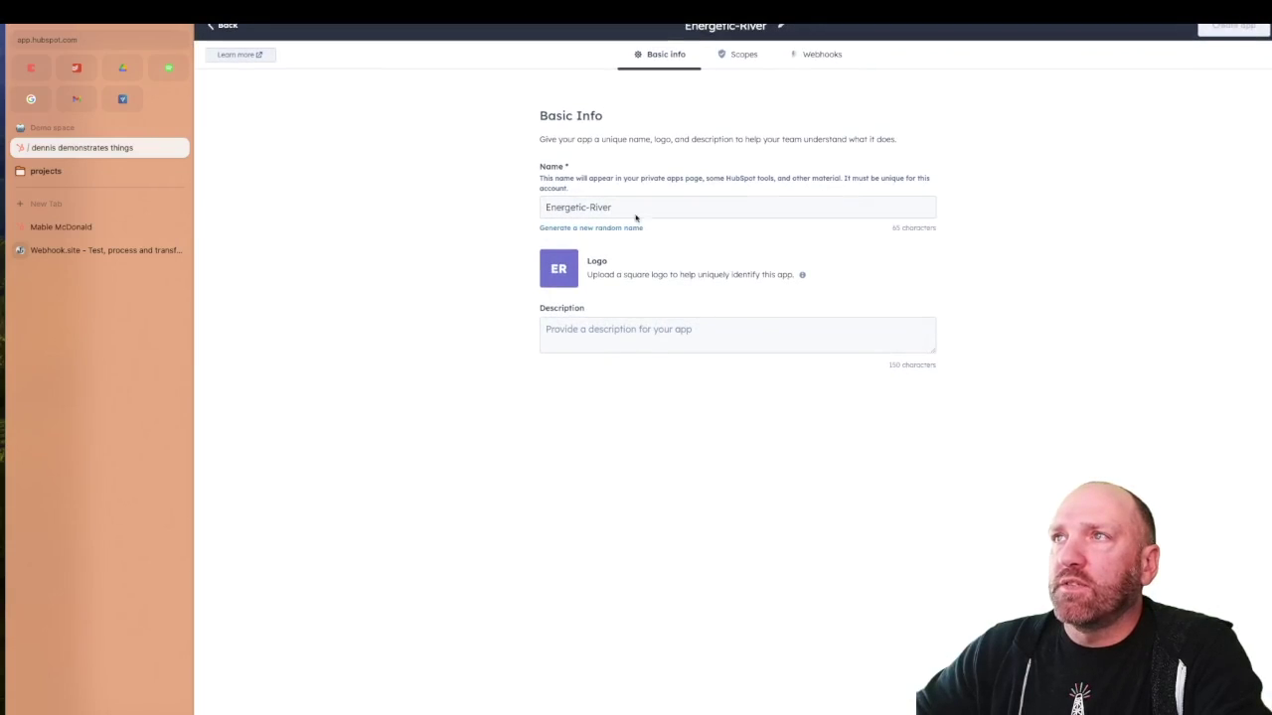
triple_click(623, 207)
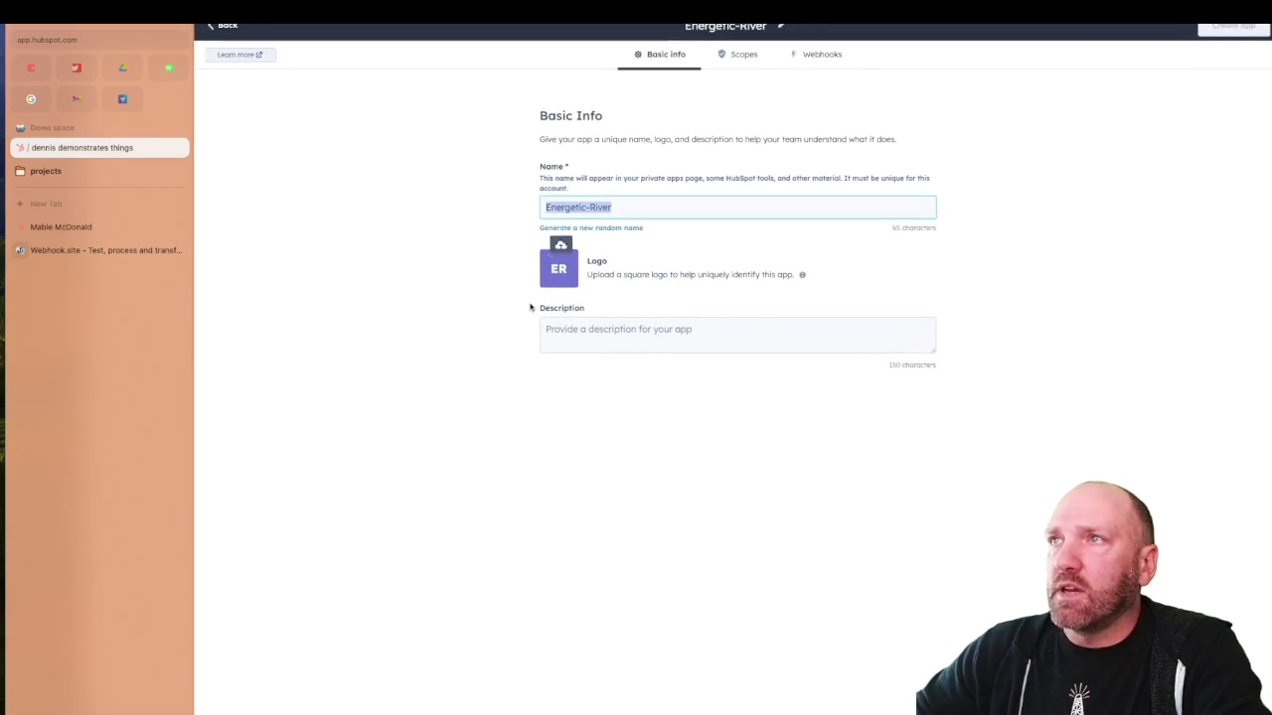
left_click(349, 247)
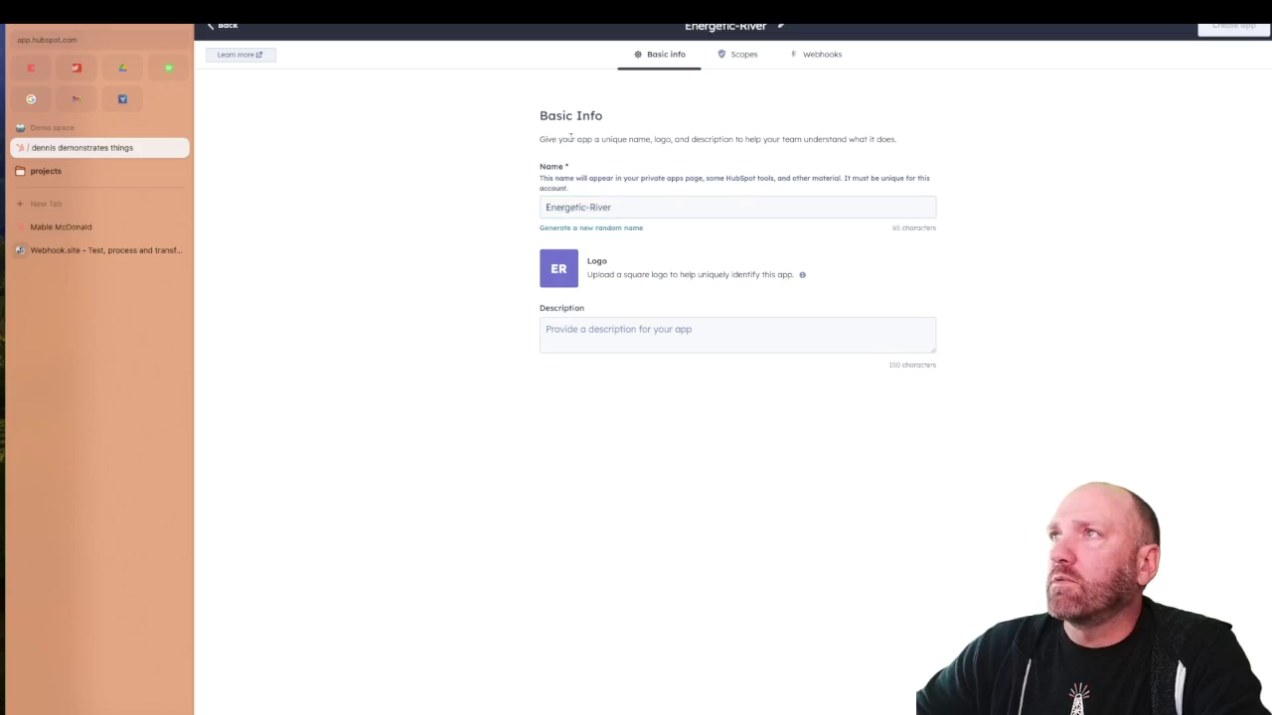
left_click(743, 56)
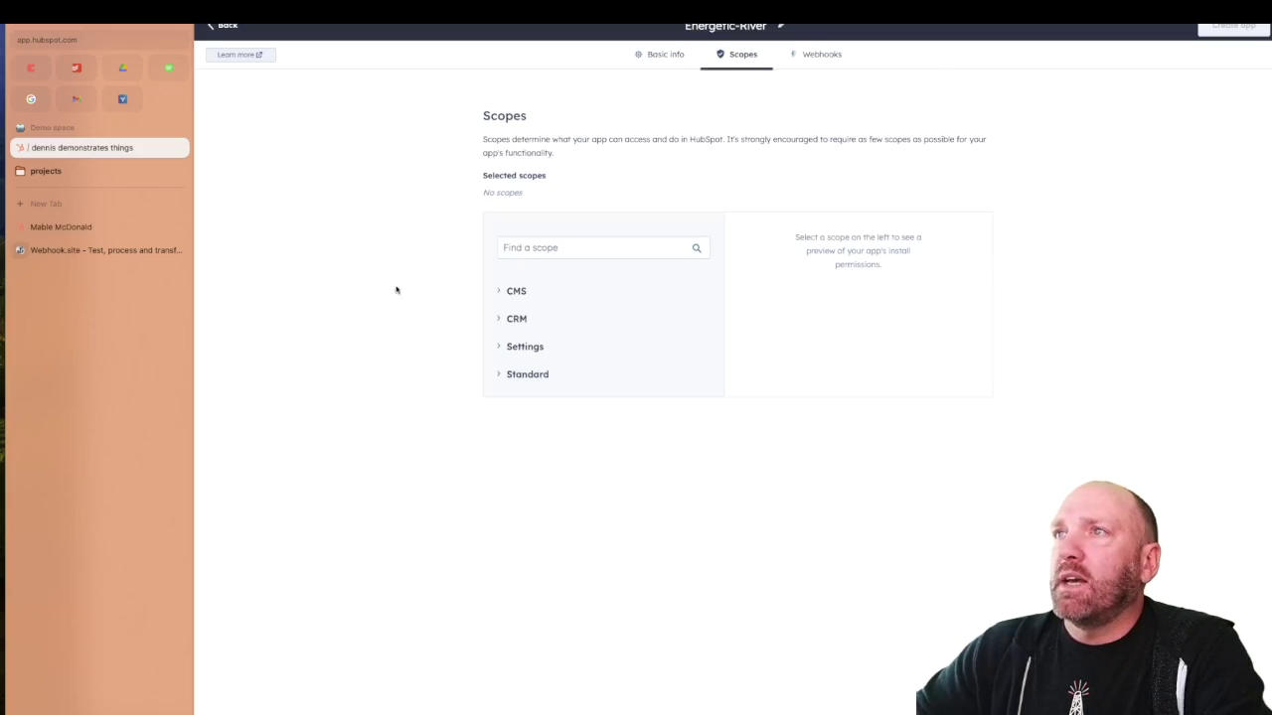
Grant Read on crm.objects.contacts, create the Energetic-River app, and dismiss the token dialog
left_click(513, 248)
type("contact")
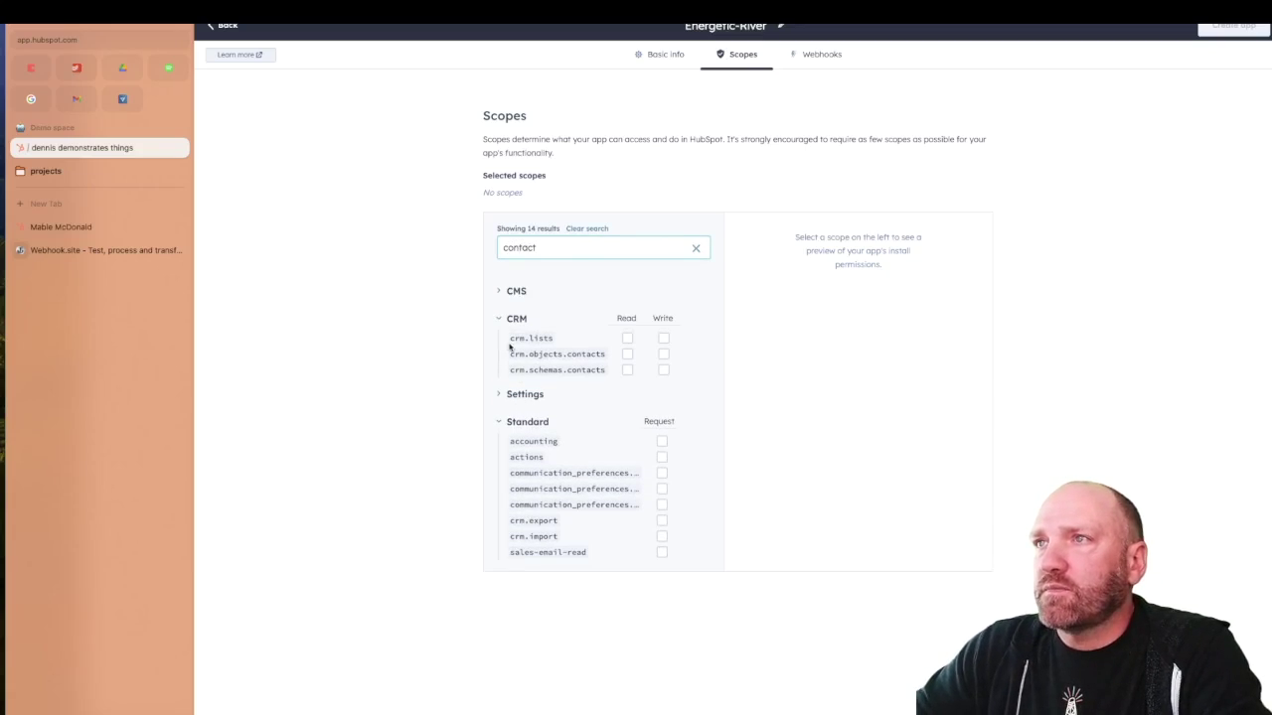
left_click_drag(510, 354, 613, 358)
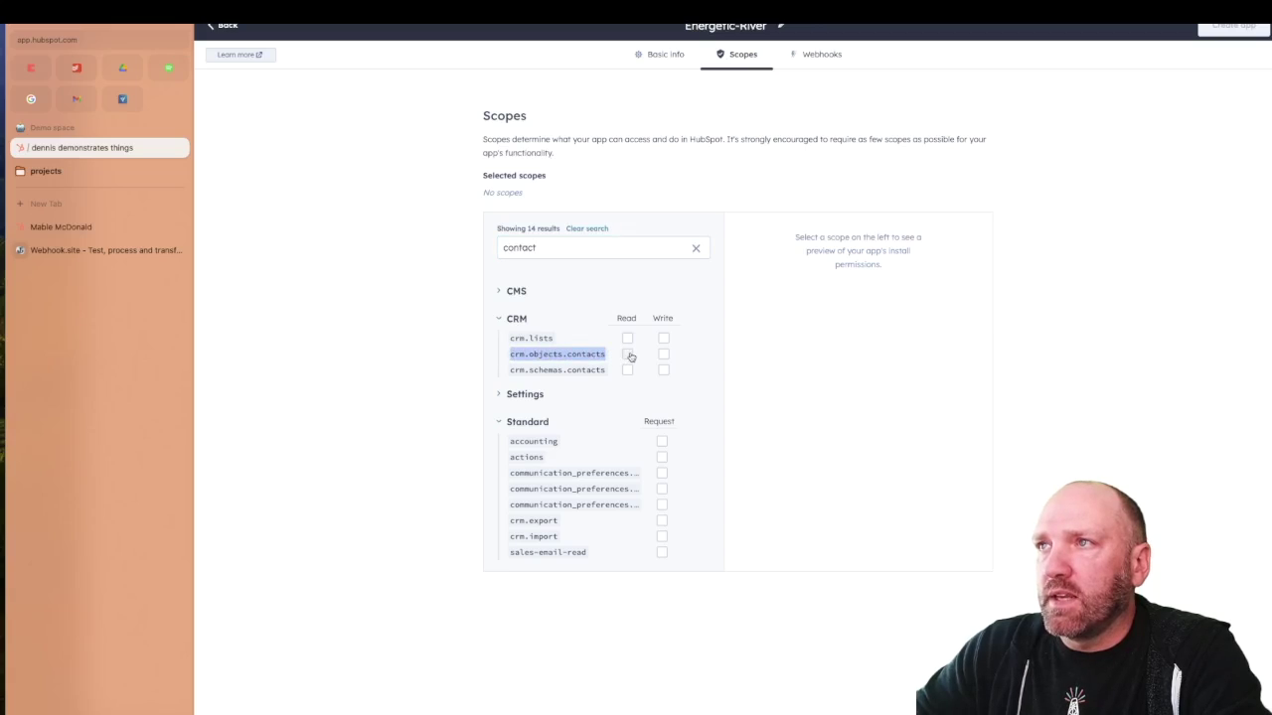
left_click(627, 354)
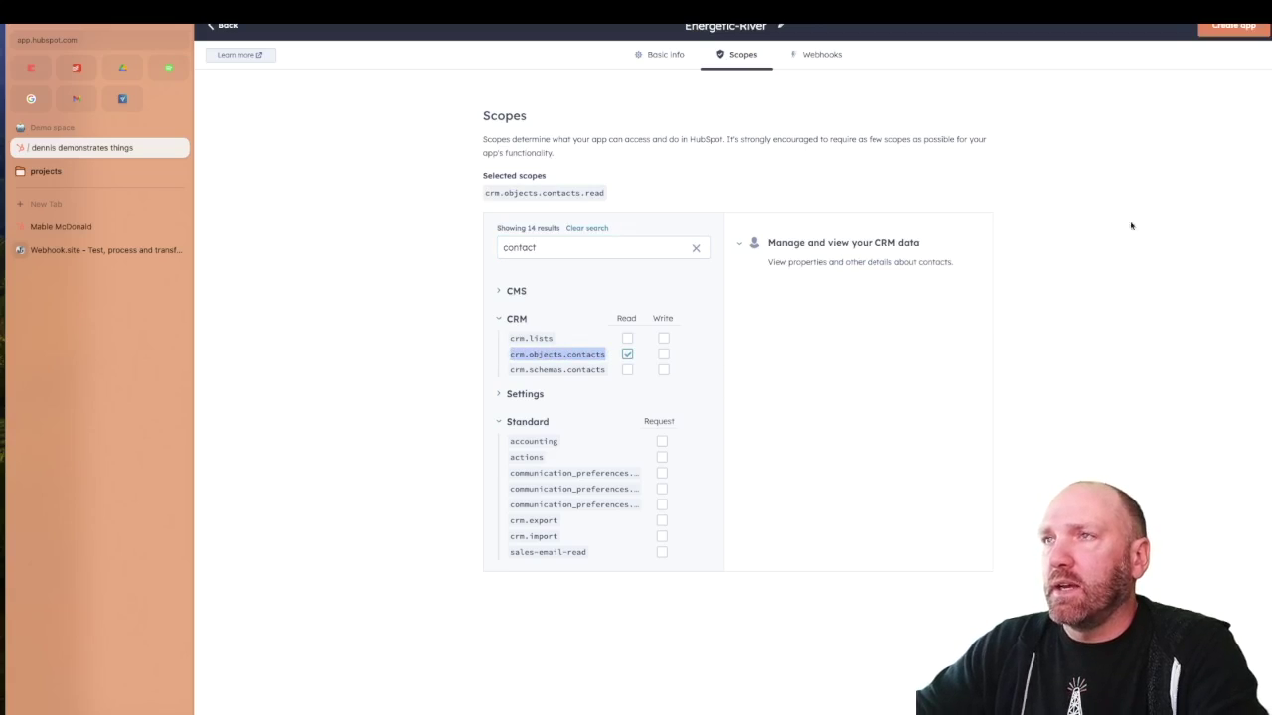
left_click(1232, 26)
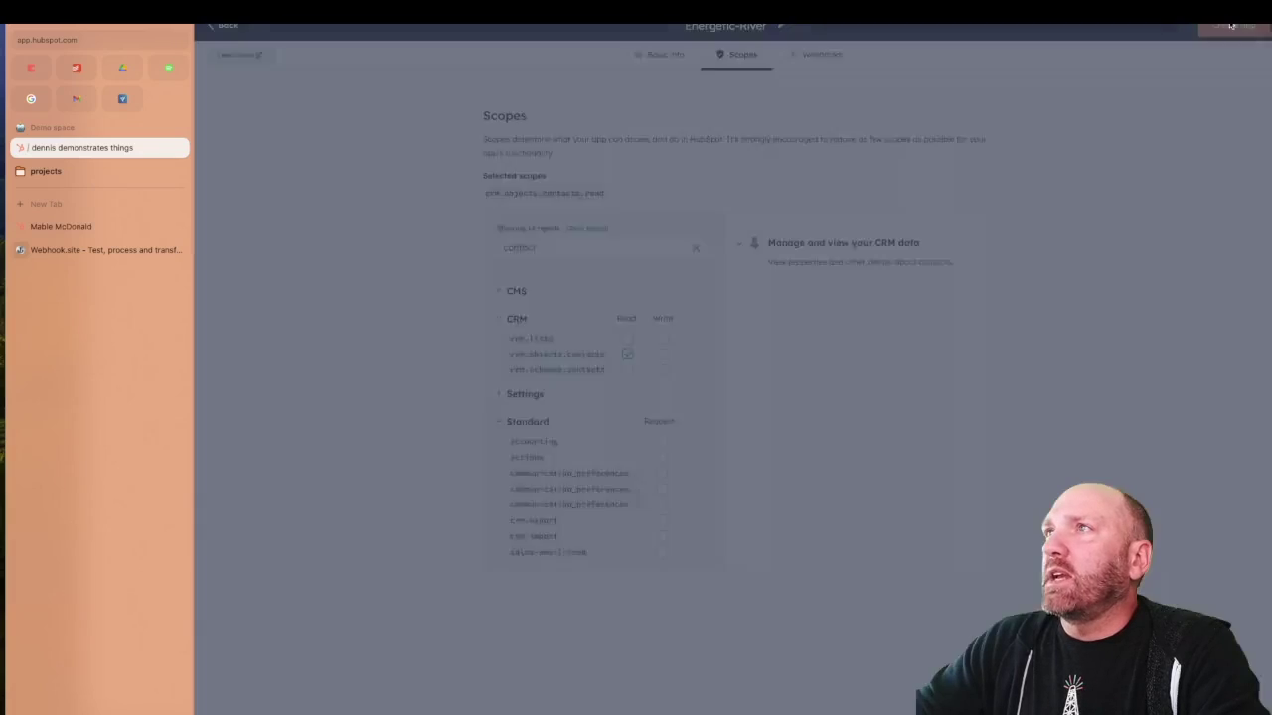
left_click(637, 206)
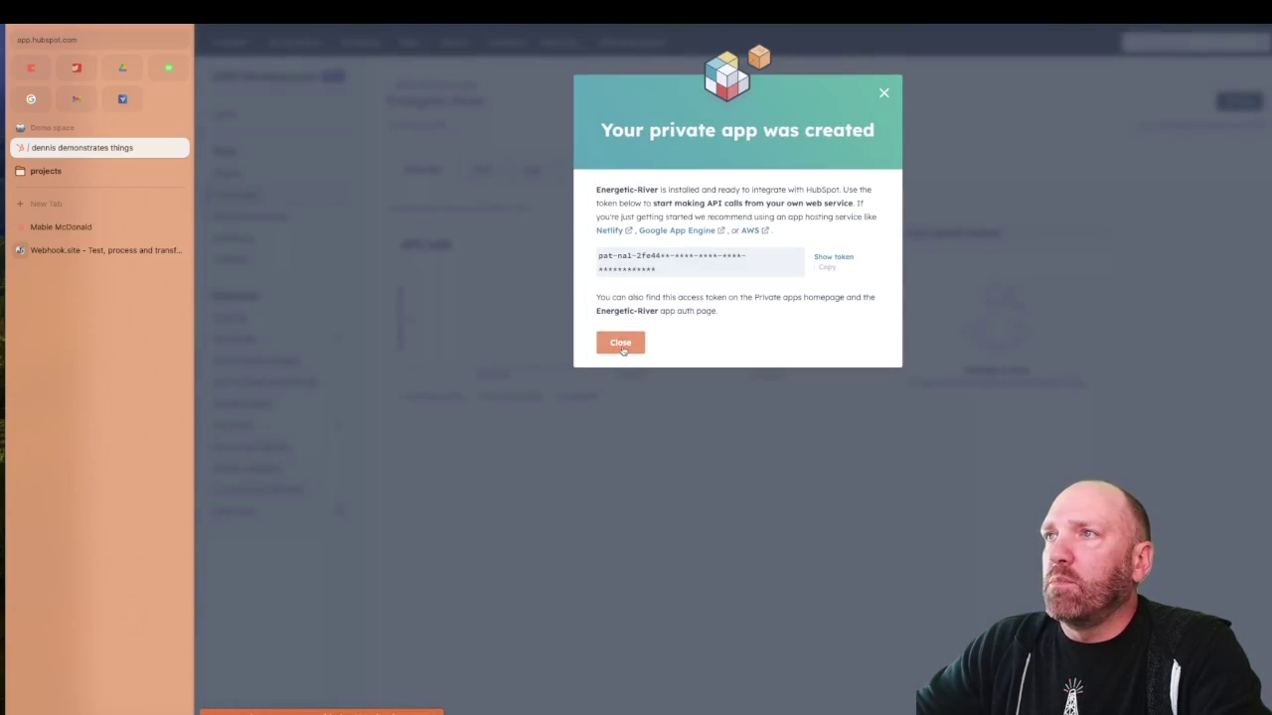
left_click(621, 344)
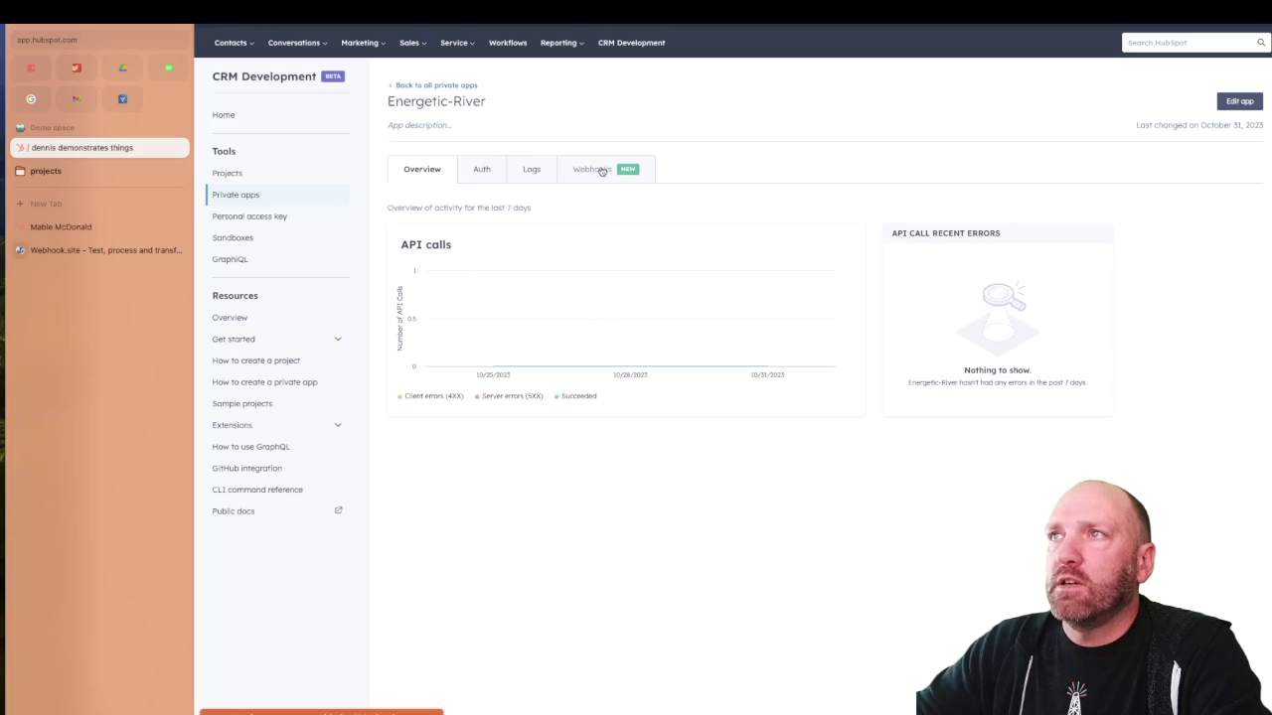
Enter the copied Webhook.site URL as the webhook Target URL, leaving throttling at 10 per second
left_click(601, 171)
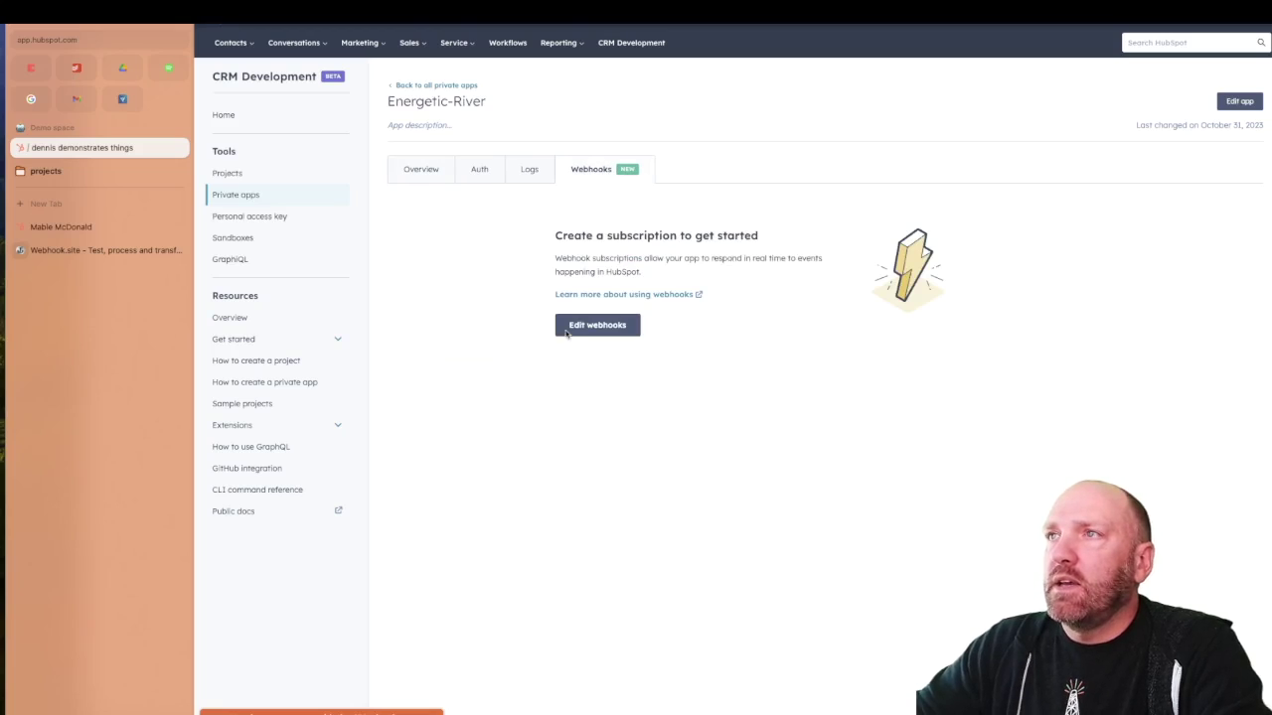
triple_click(572, 239)
left_click(715, 385)
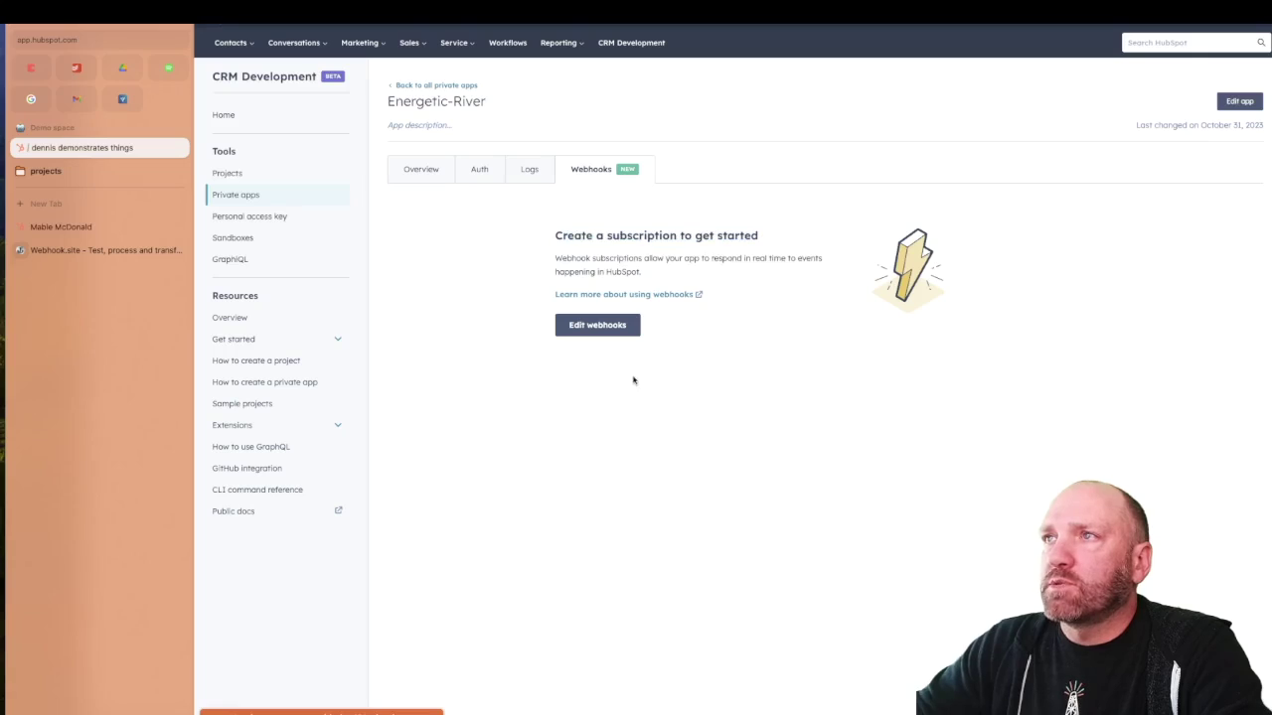
left_click(592, 326)
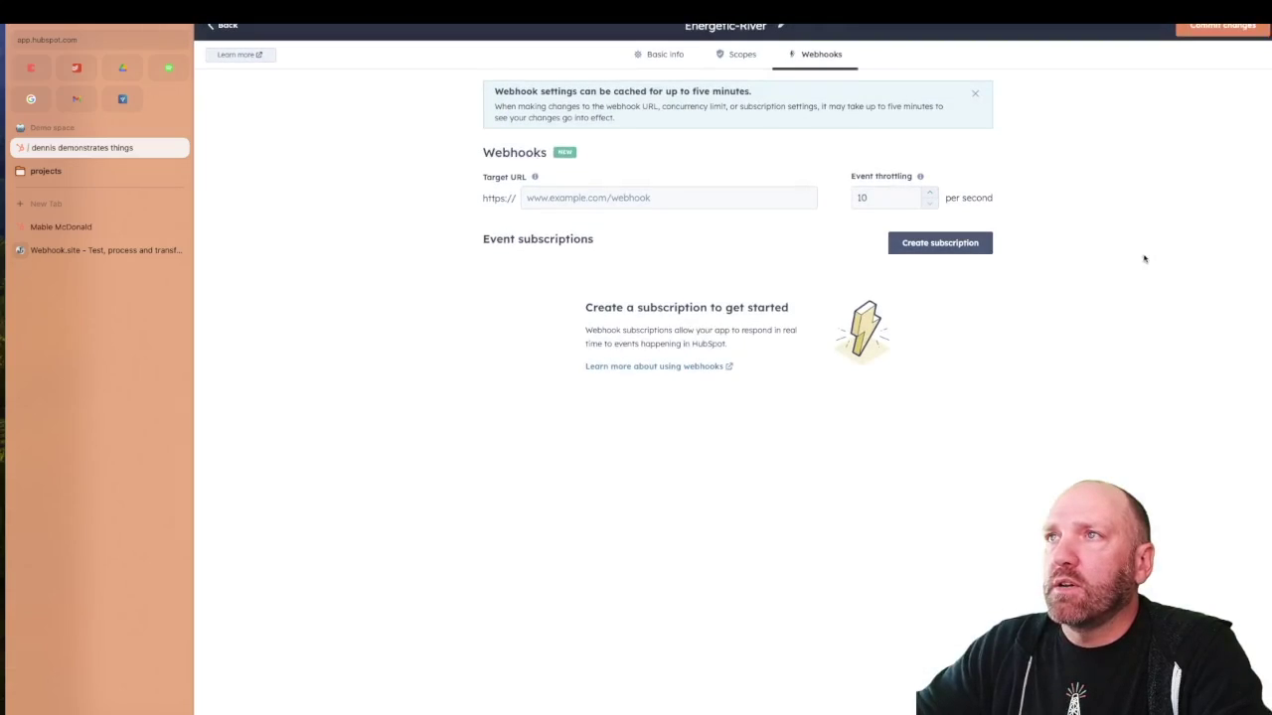
left_click(596, 201)
left_click(104, 250)
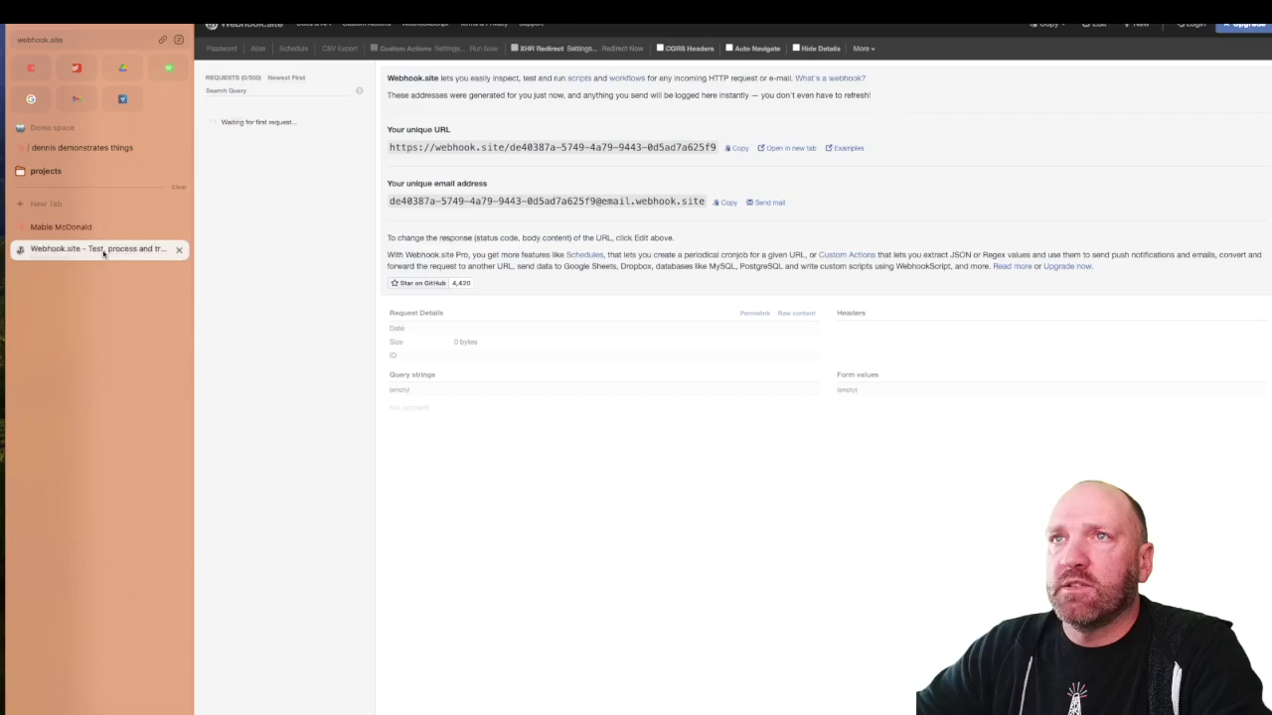
left_click(739, 148)
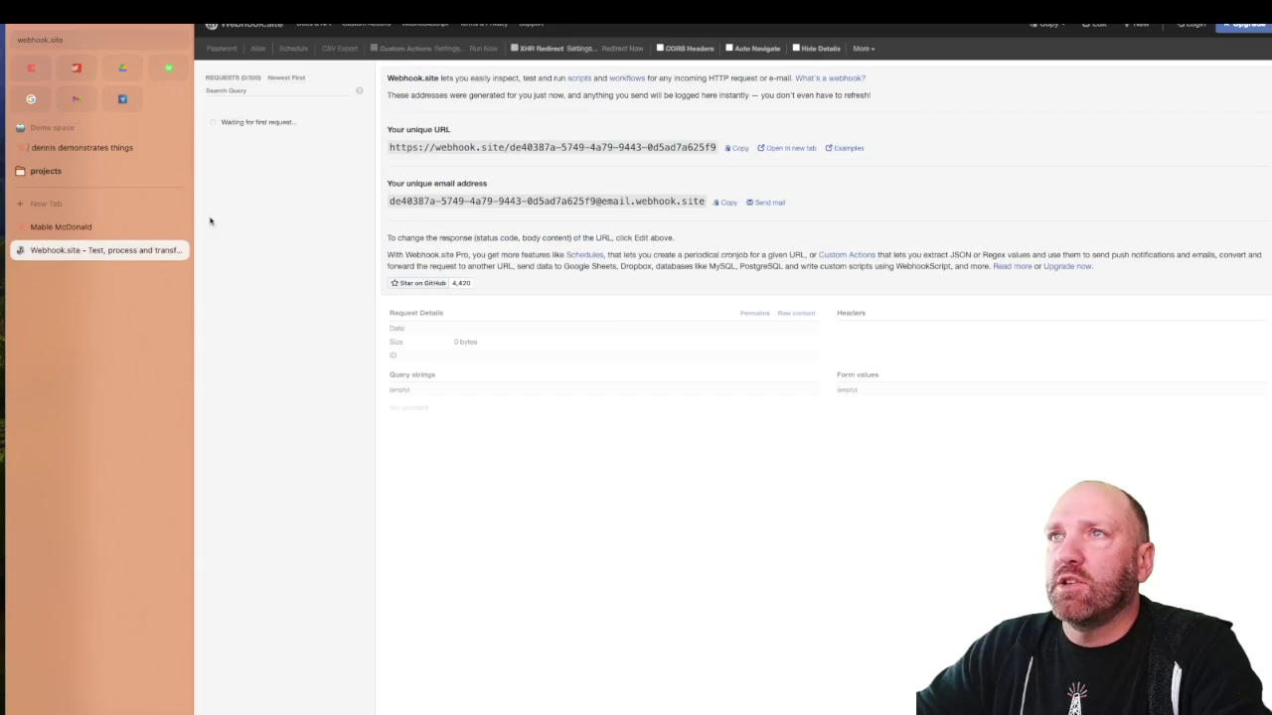
left_click(84, 147)
key("Tab")
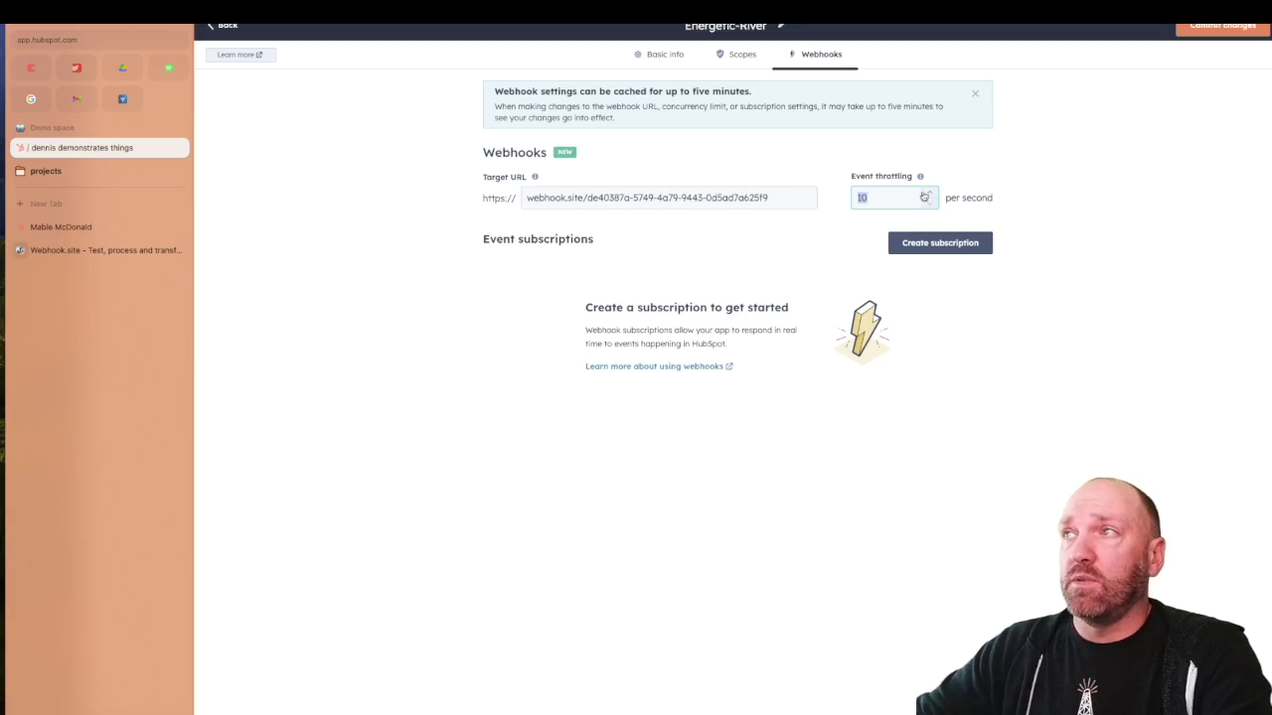
left_click(463, 285)
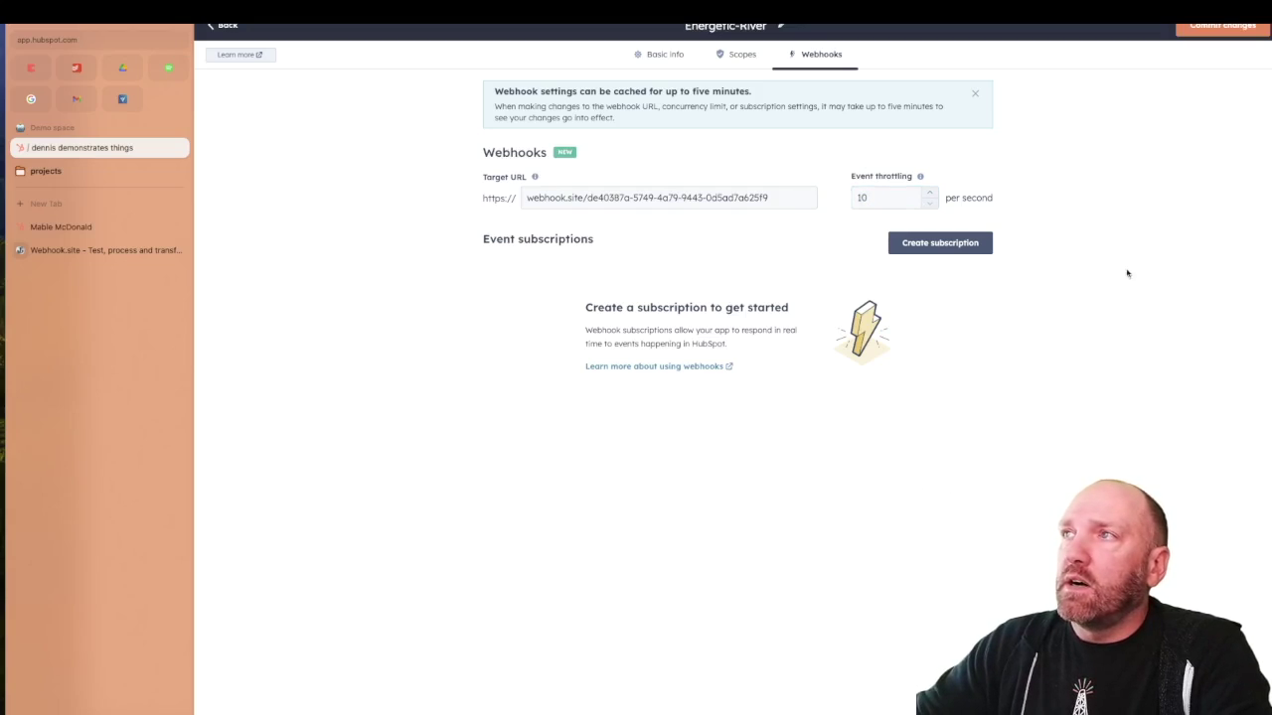
Create a Contact 'Property changed' subscription for the firstname property
left_click(954, 248)
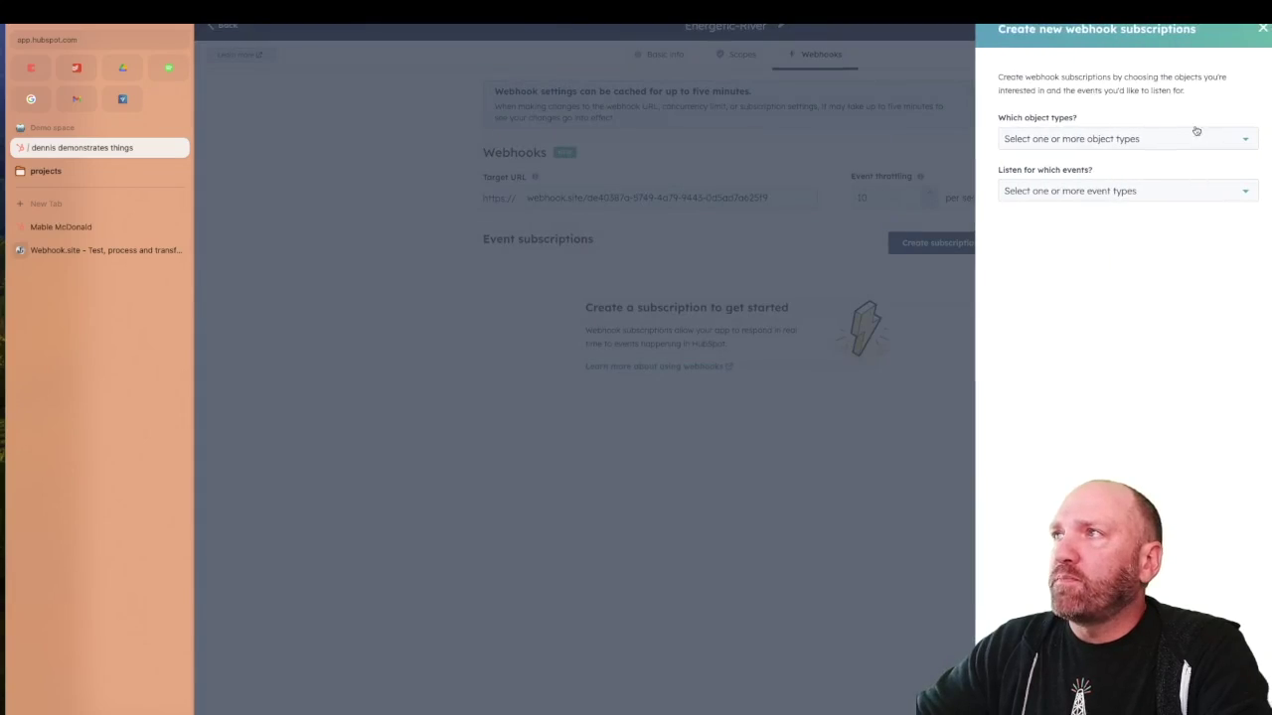
left_click(1038, 139)
left_click(1025, 175)
left_click(1166, 430)
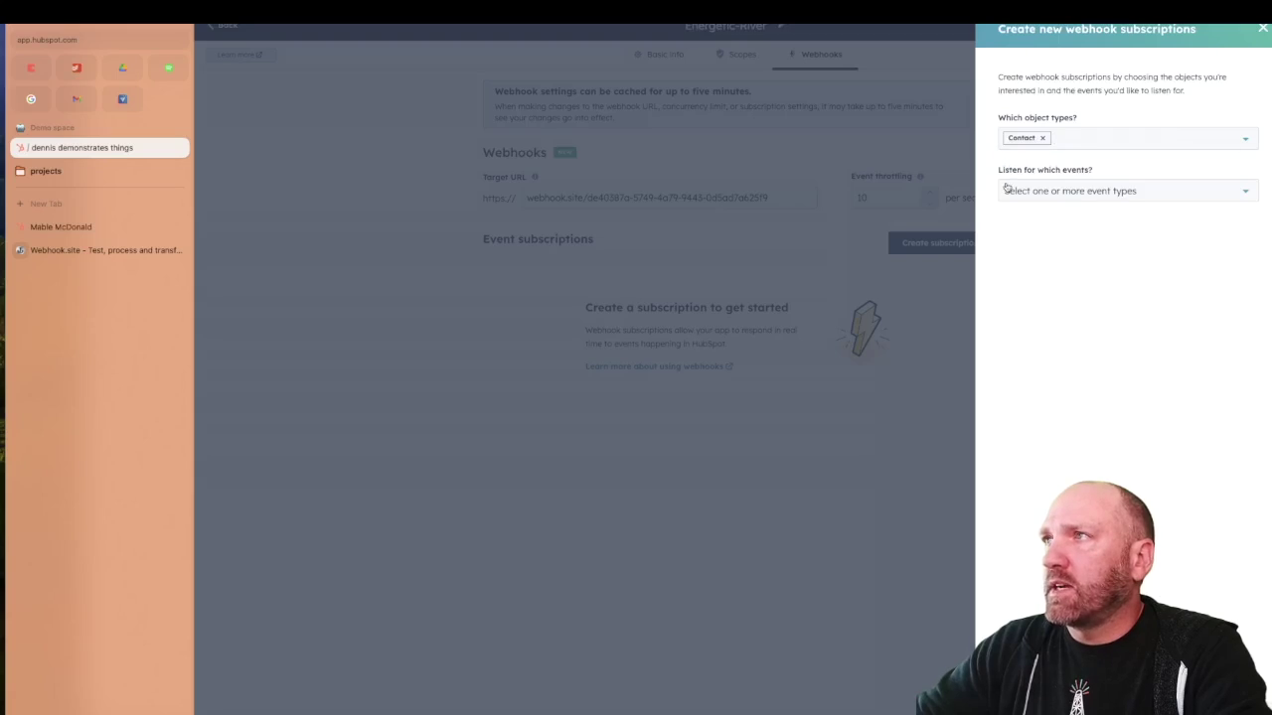
left_click(1068, 191)
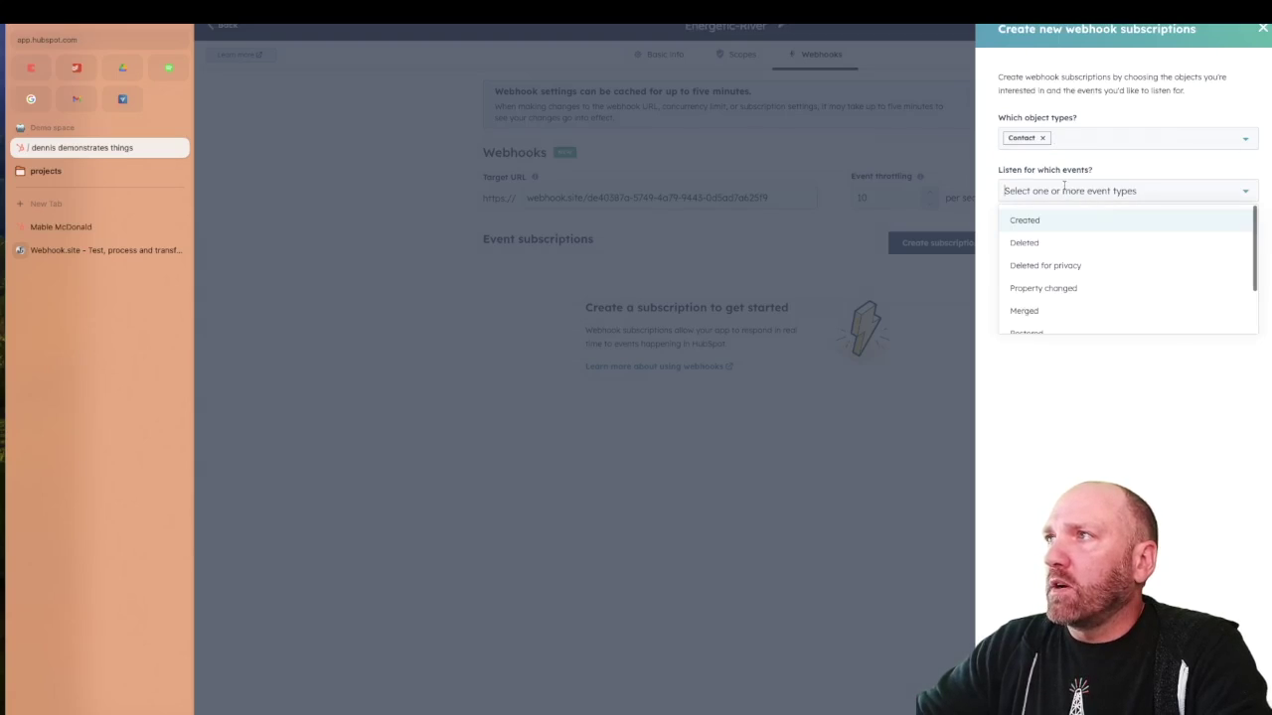
left_click(1040, 287)
left_click(1164, 455)
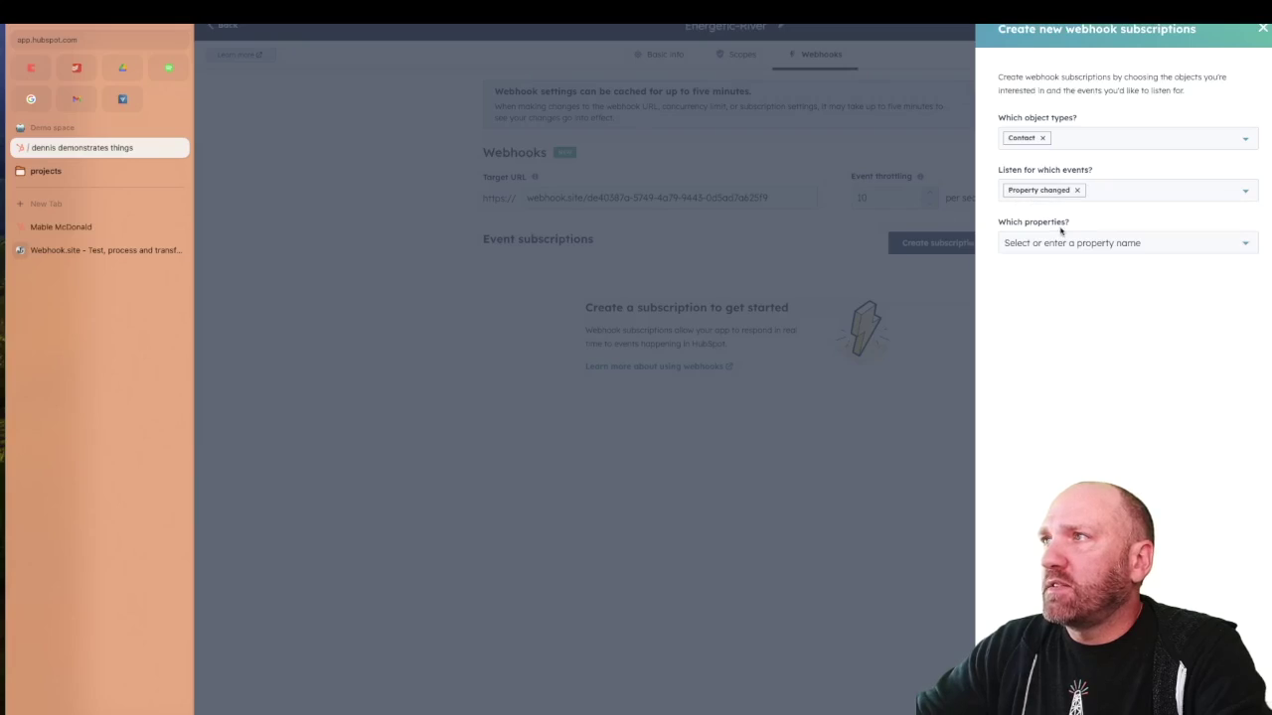
left_click(1029, 243)
type("first")
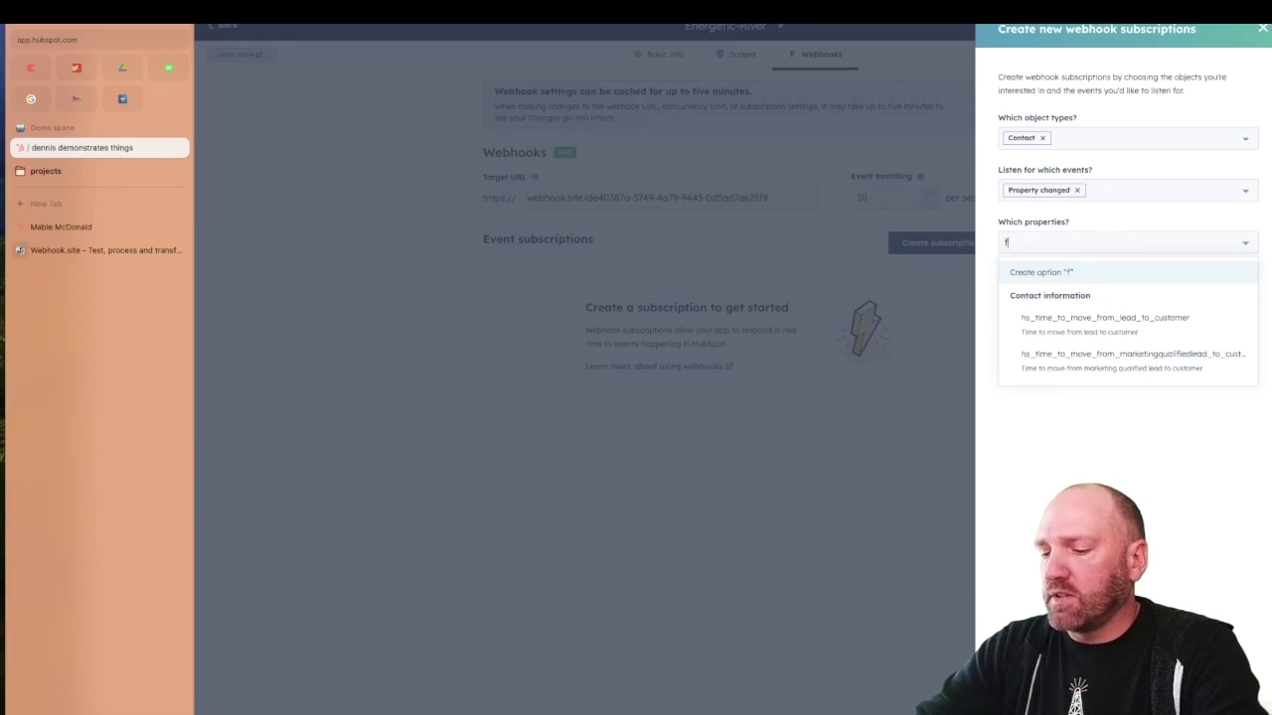
left_click(1041, 326)
left_click(1019, 508)
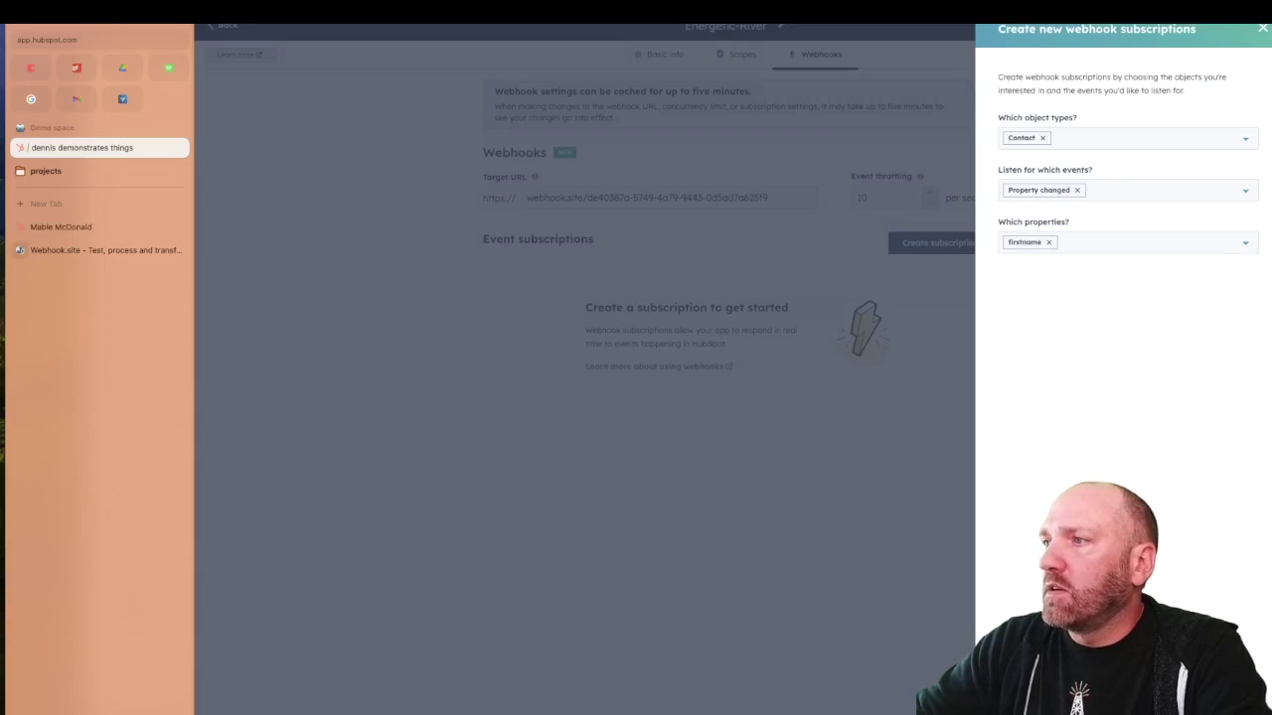
left_click(1023, 691)
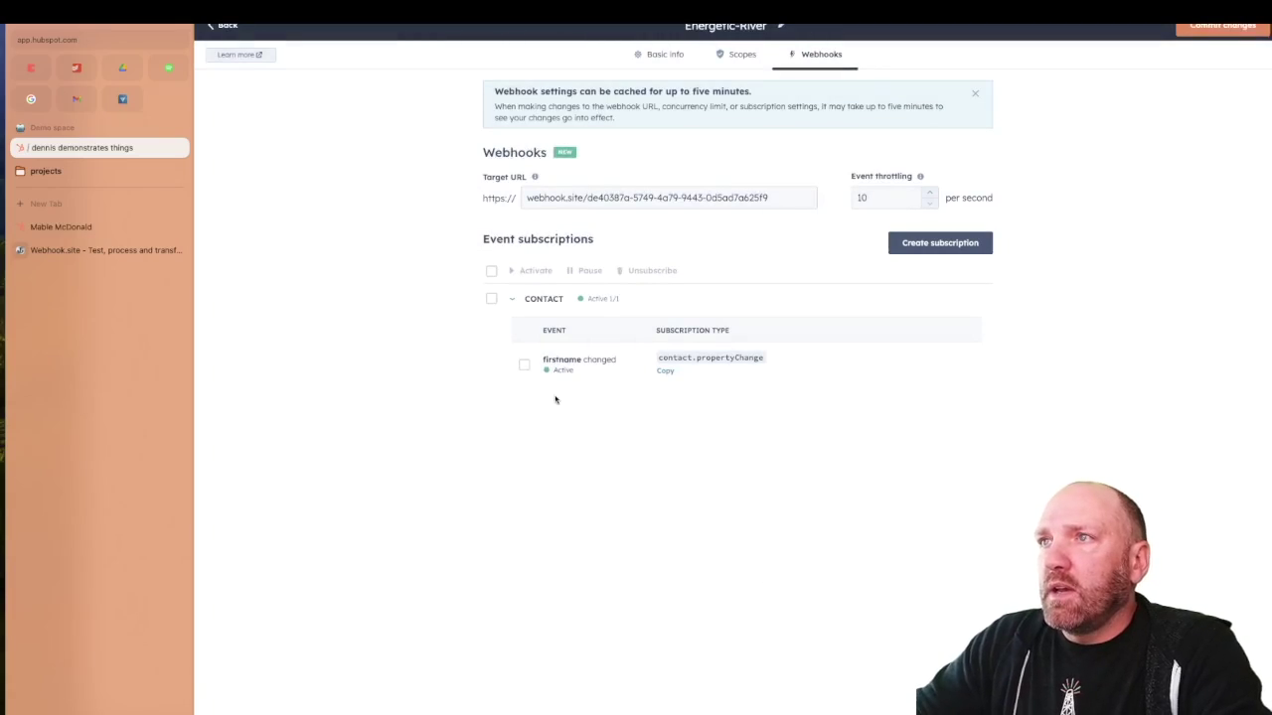
Pause and reactivate the firstname subscription, commit the webhook changes, then open the test contact
mouse_move(512, 370)
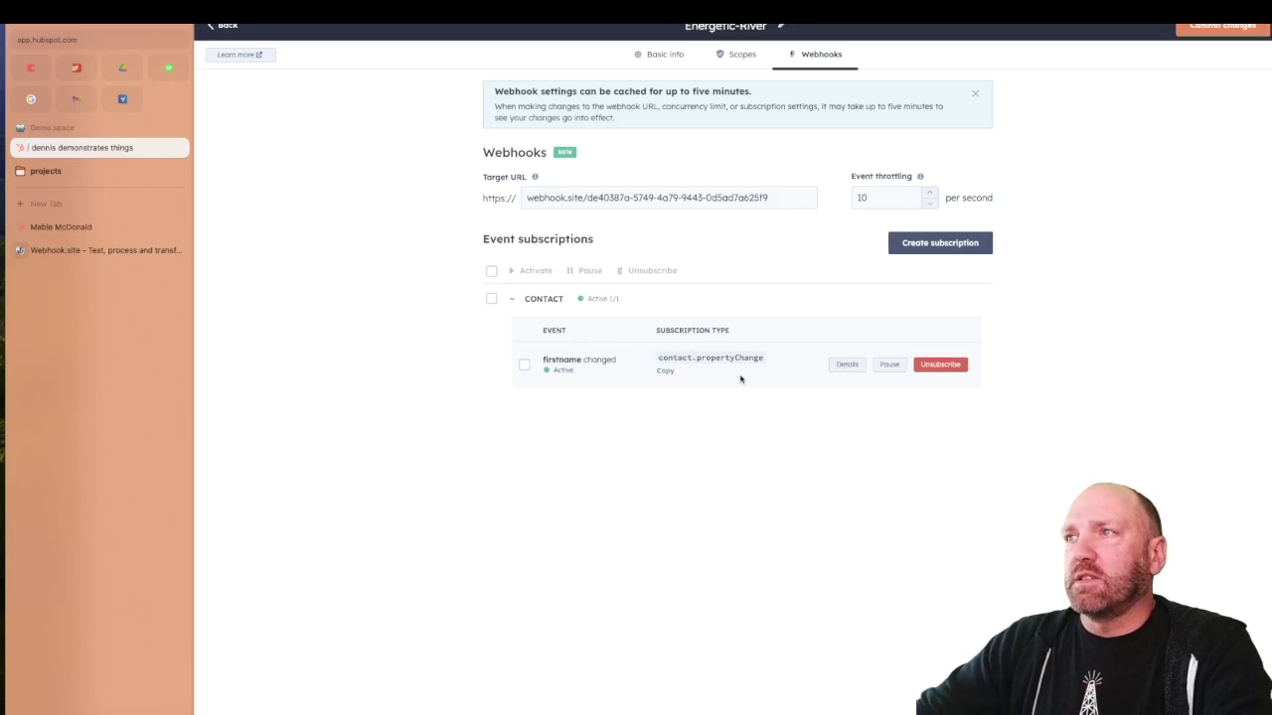
left_click(887, 365)
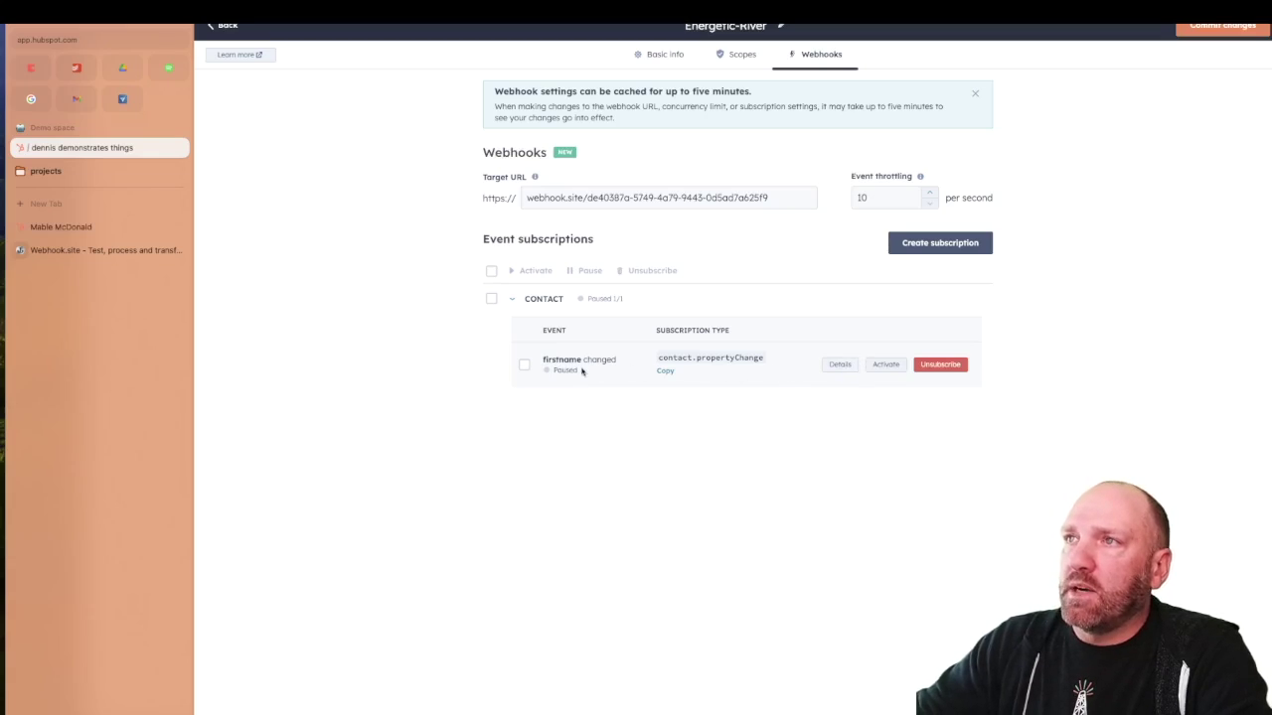
left_click(886, 364)
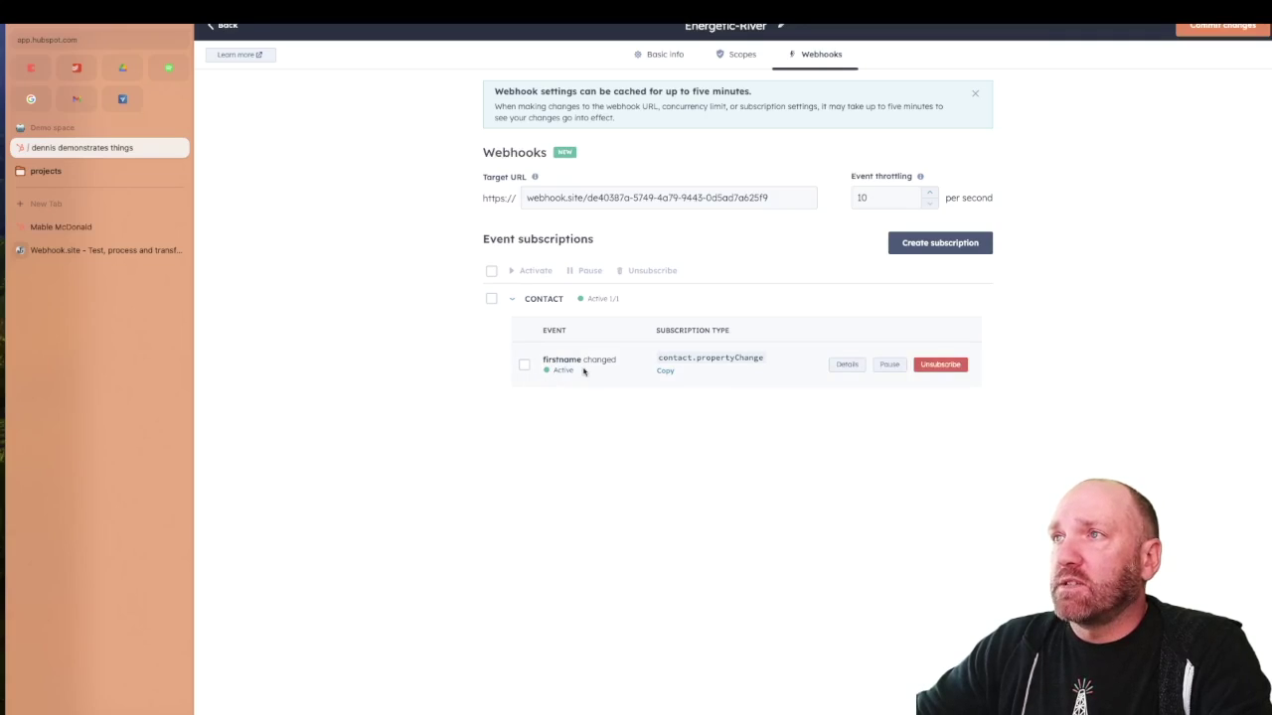
left_click(1226, 30)
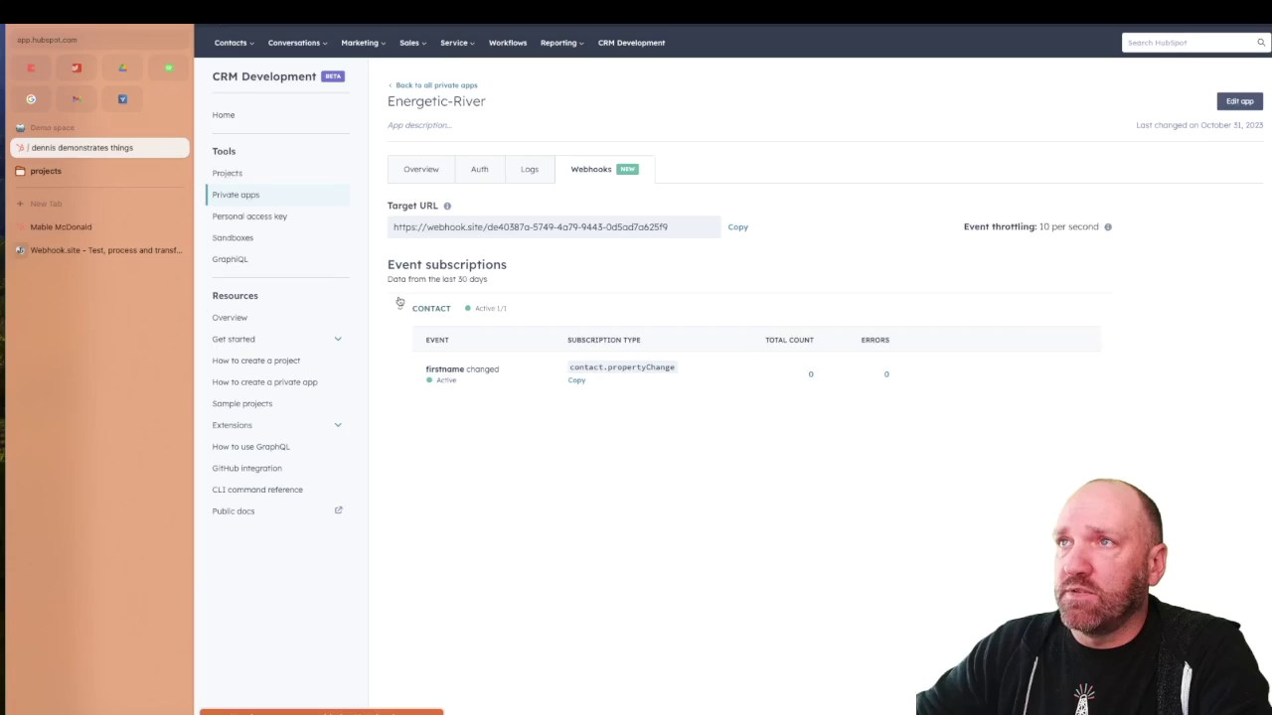
mouse_move(464, 370)
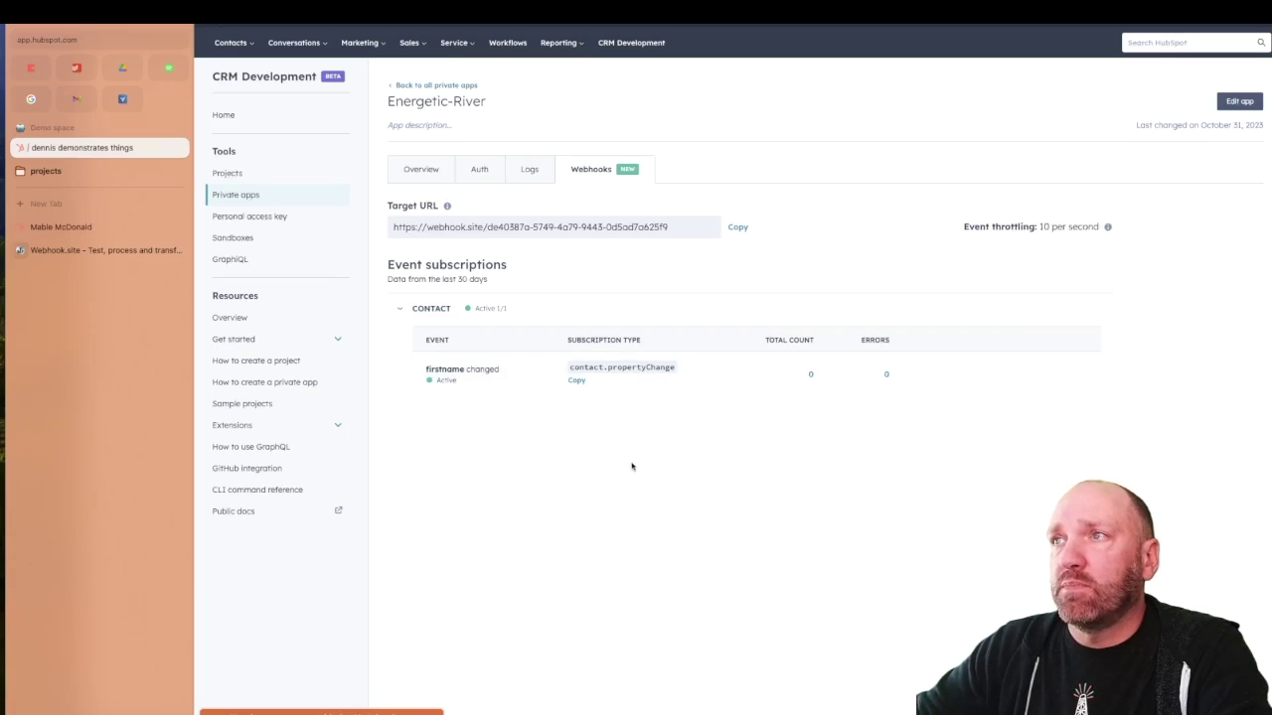
left_click(64, 227)
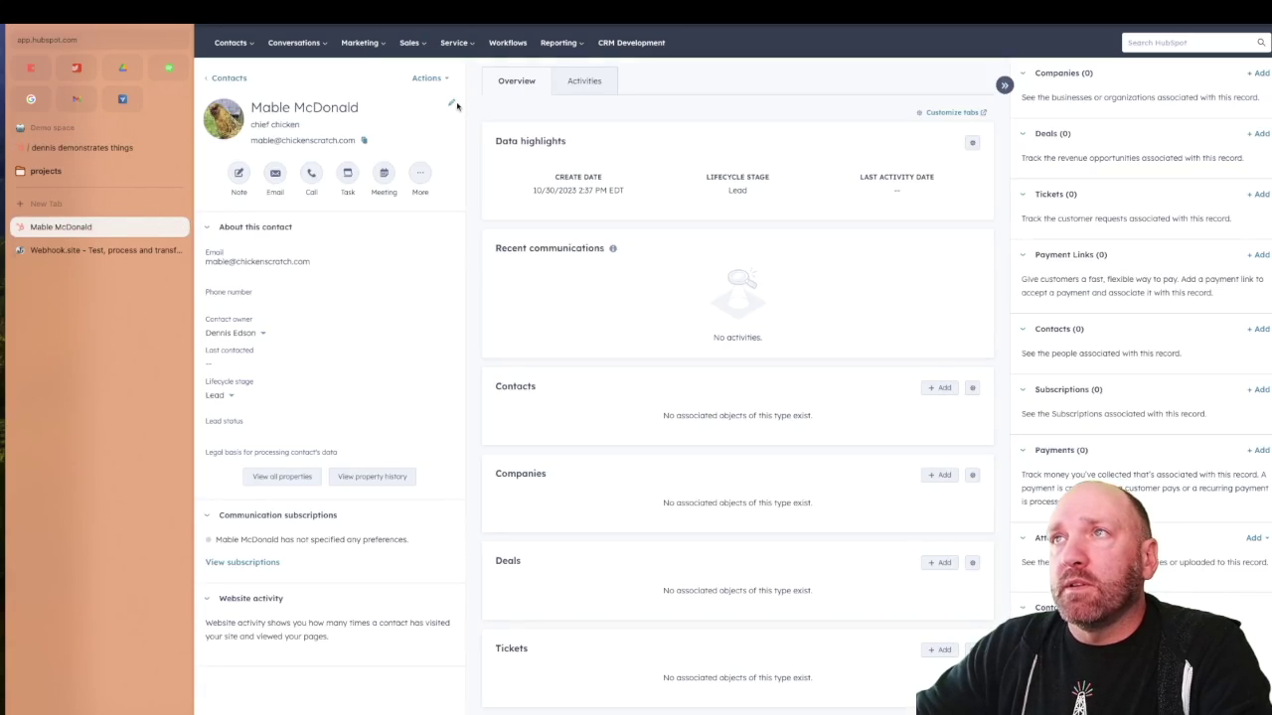
Fix the spelling of the contact's first name, save it, then view Webhook.site's request log
left_click(452, 103)
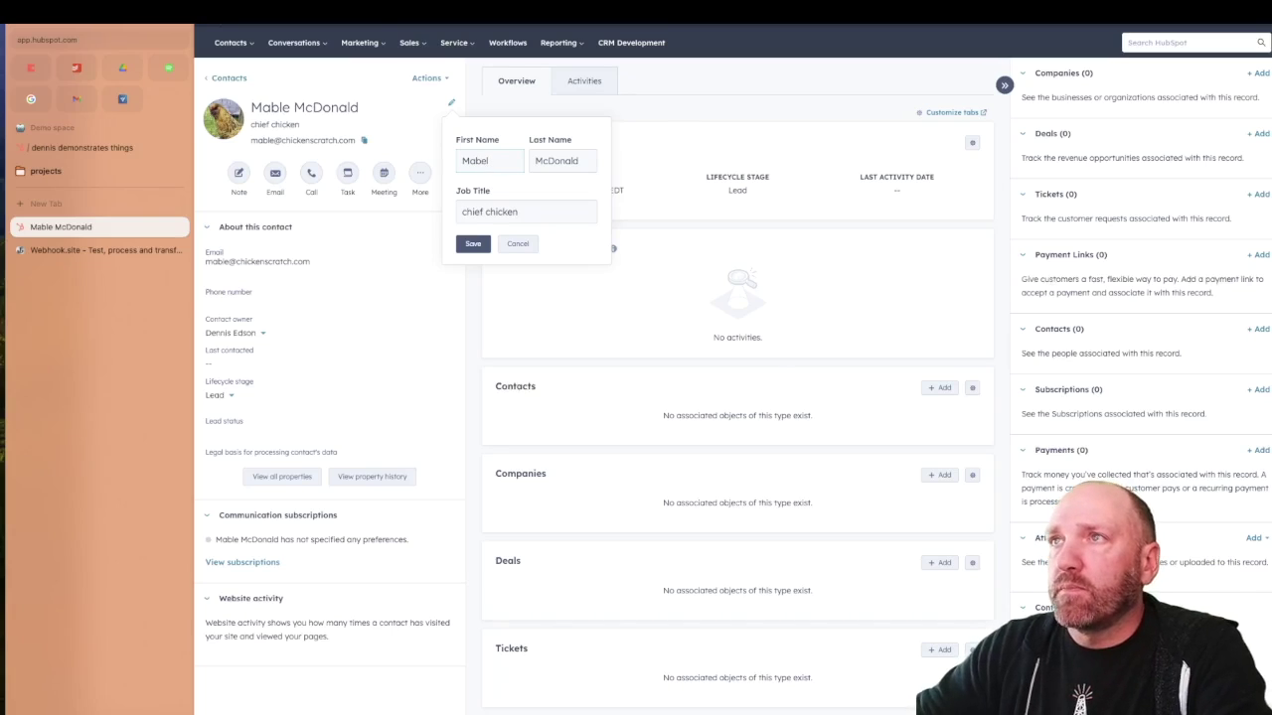
left_click(478, 243)
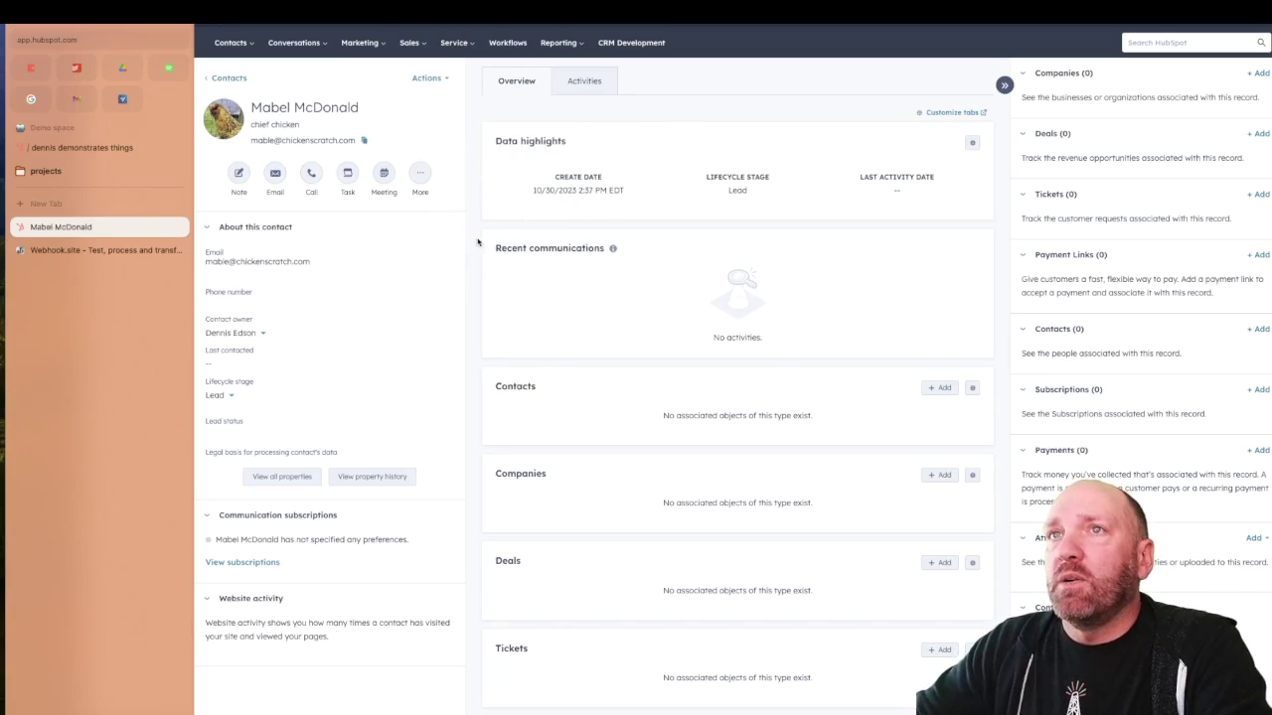
left_click(77, 251)
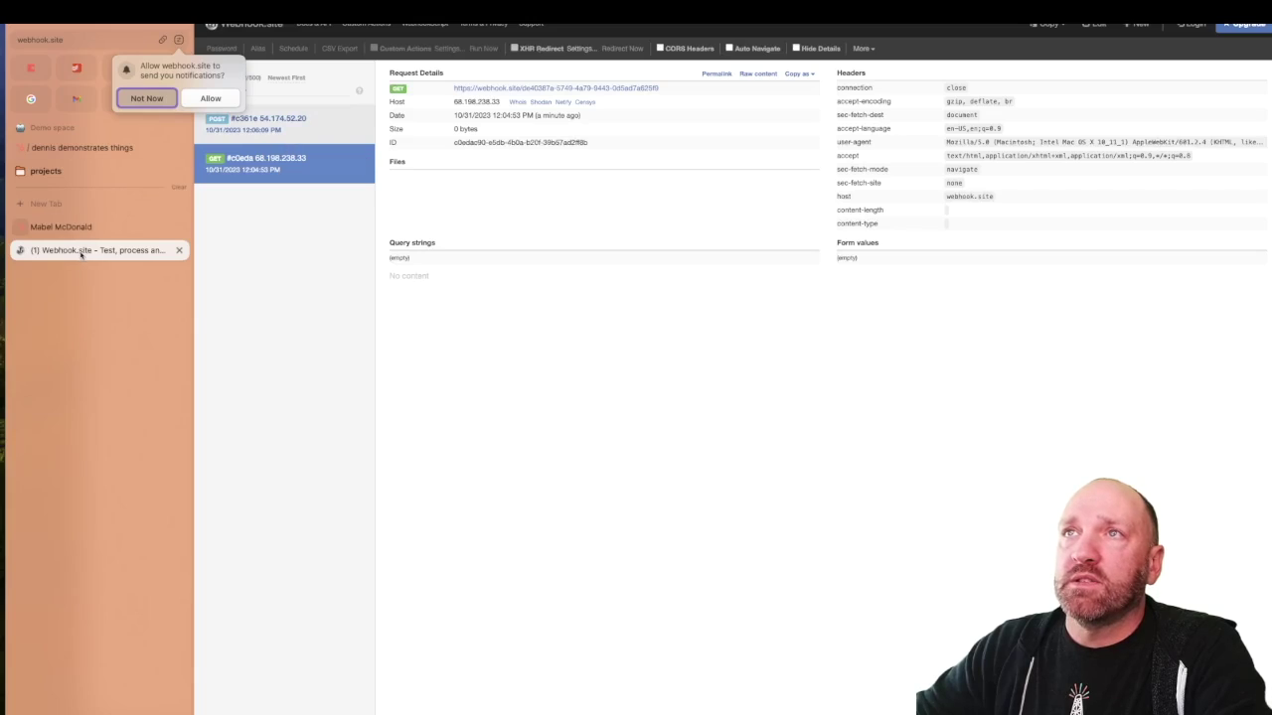
Dismiss the notification prompt and open HubSpot's POST request to view its JSON payload
left_click(147, 98)
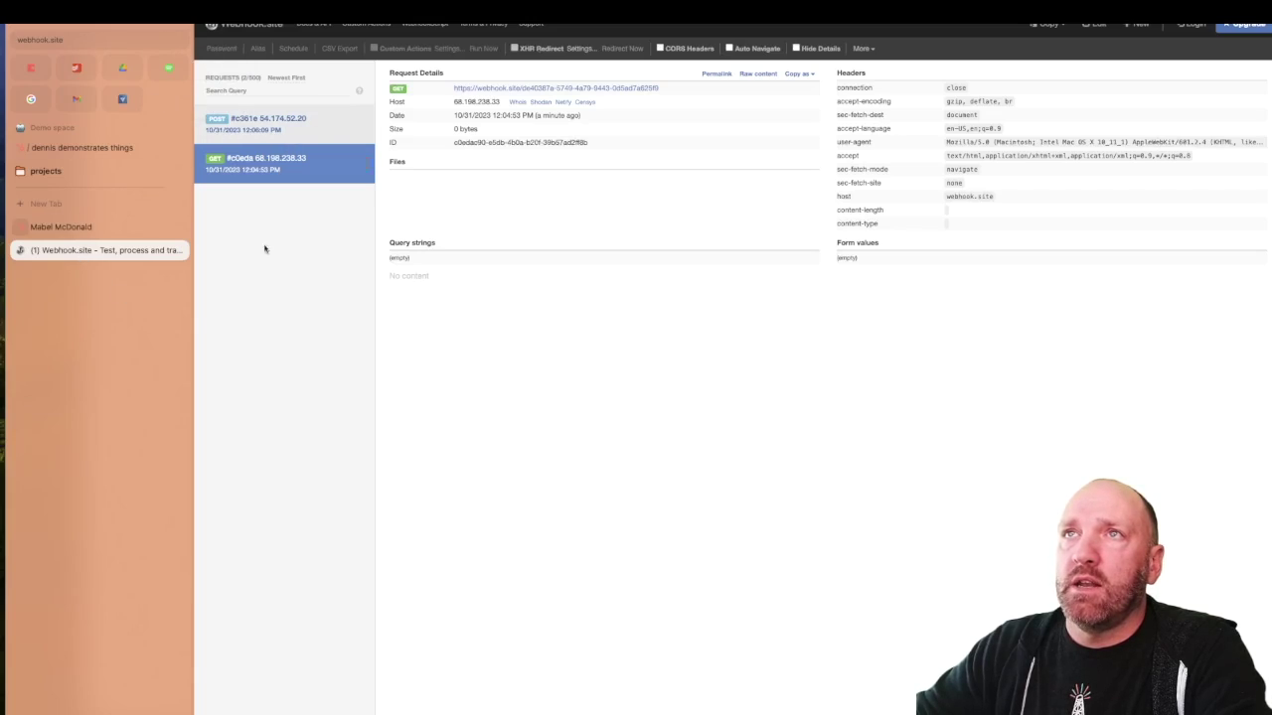
left_click(257, 129)
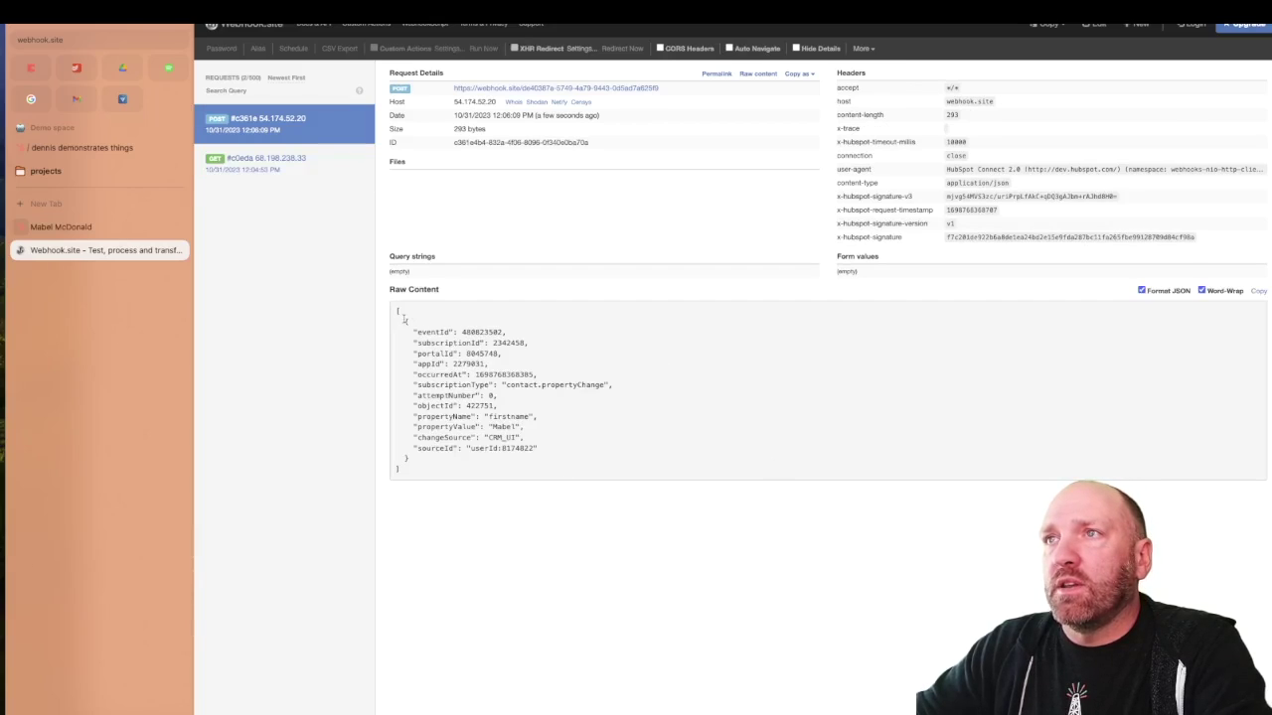
left_click_drag(396, 312, 420, 467)
left_click(619, 474)
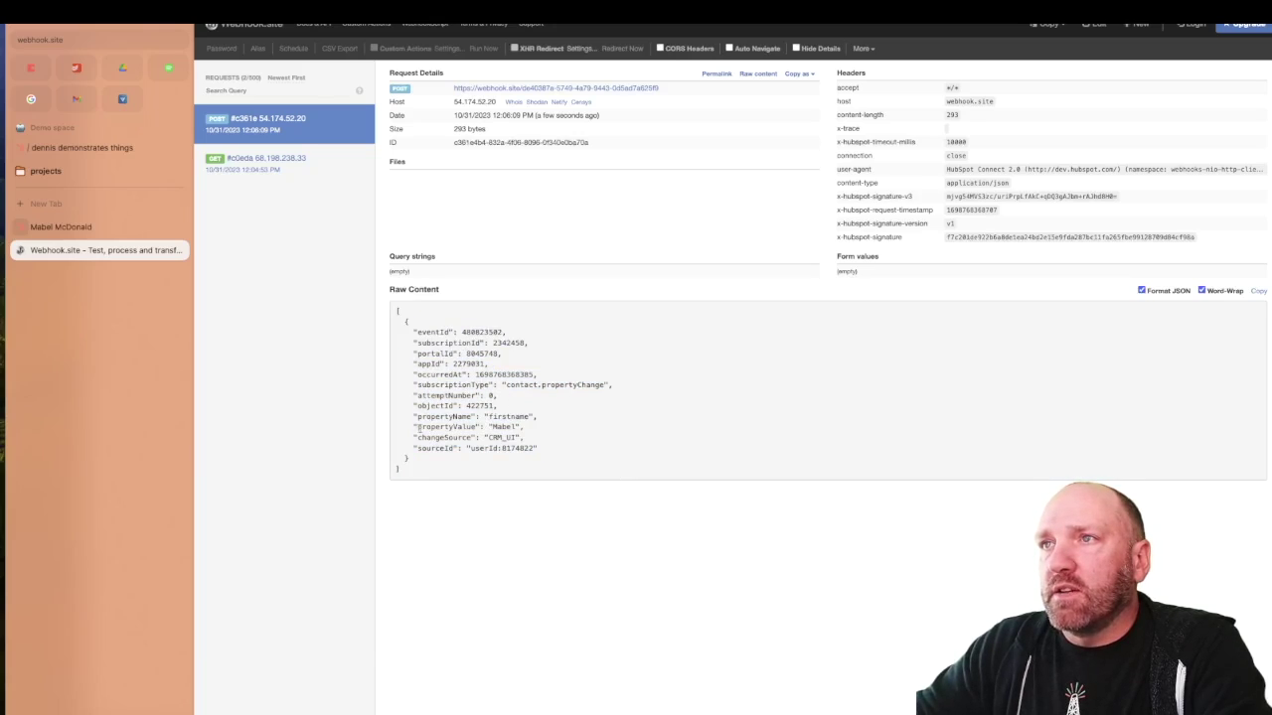
Inspect the payload's propertyValue, firstname, appId and portalId fields, then return to HubSpot
left_click_drag(413, 426, 527, 431)
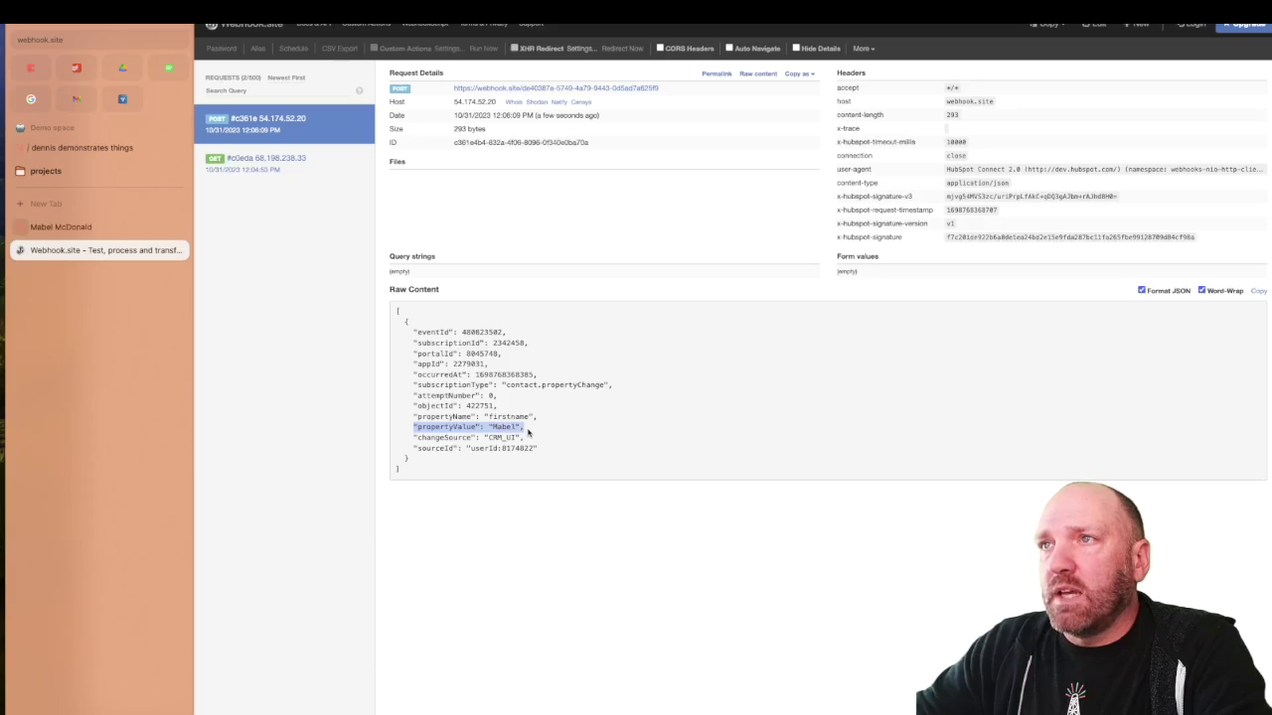
double_click(514, 416)
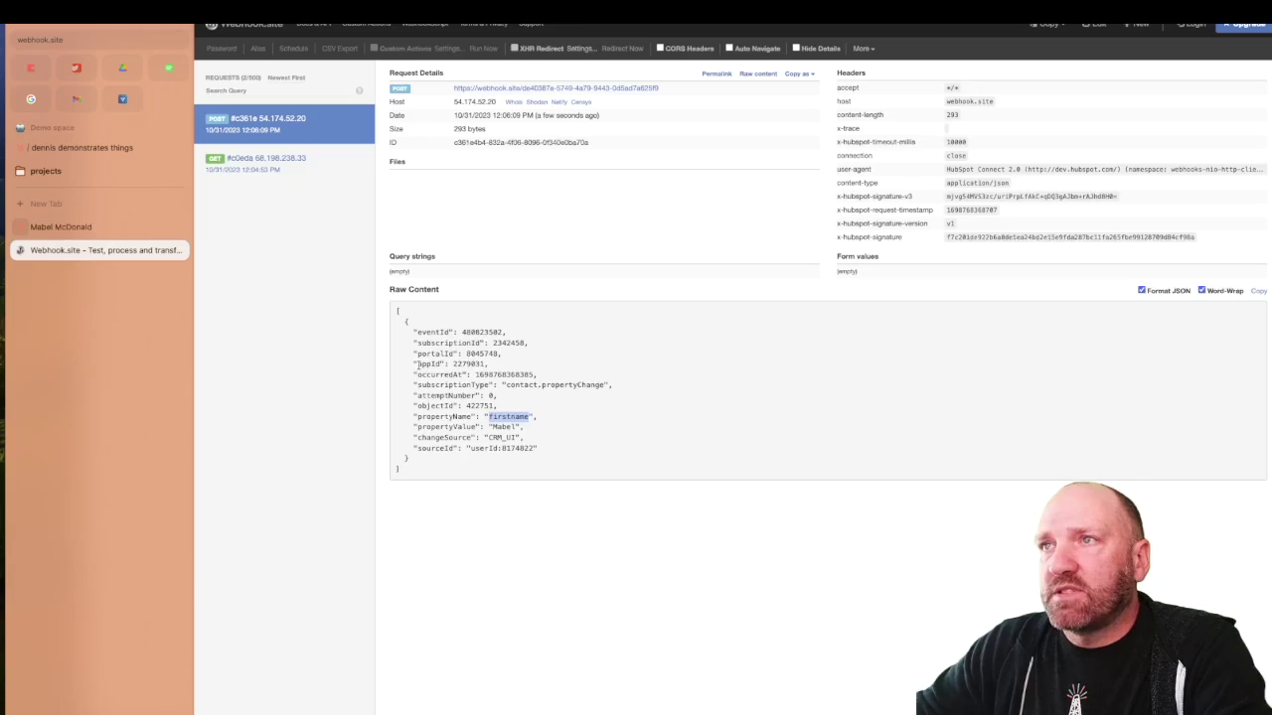
left_click_drag(418, 365, 501, 369)
left_click_drag(406, 355, 534, 355)
left_click(492, 352)
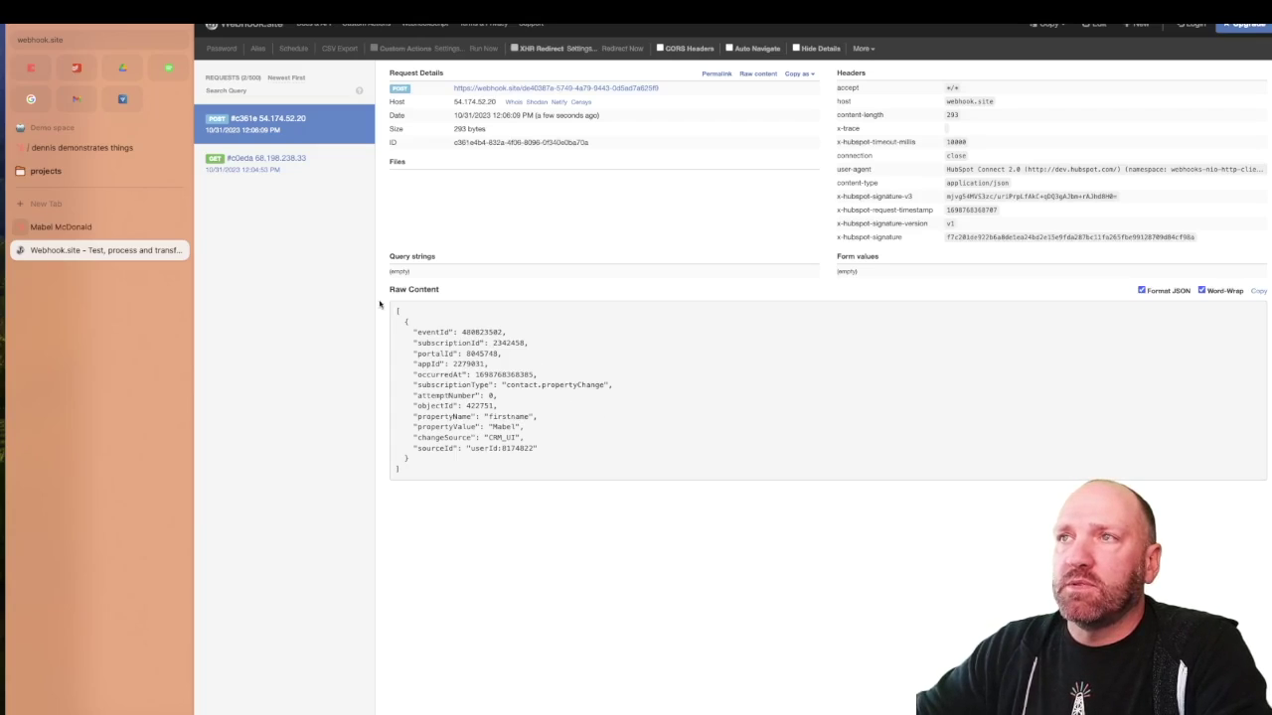
left_click_drag(411, 351, 509, 372)
left_click(512, 402)
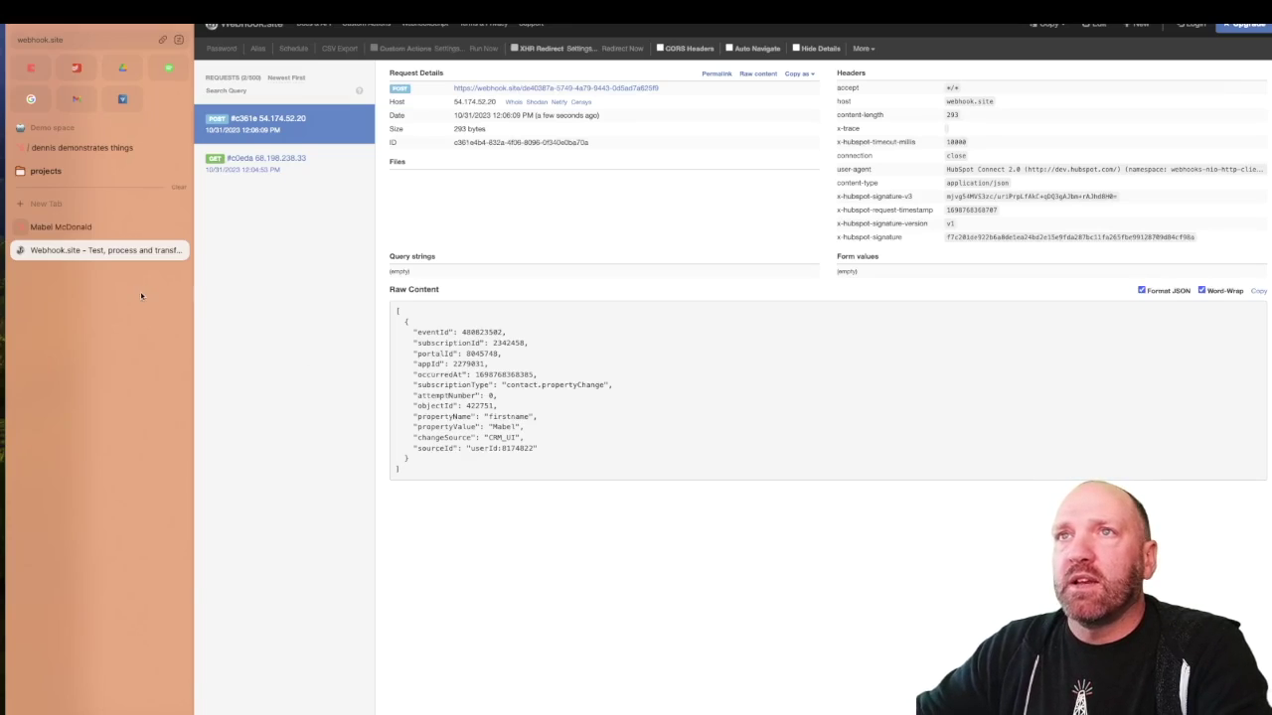
left_click(112, 146)
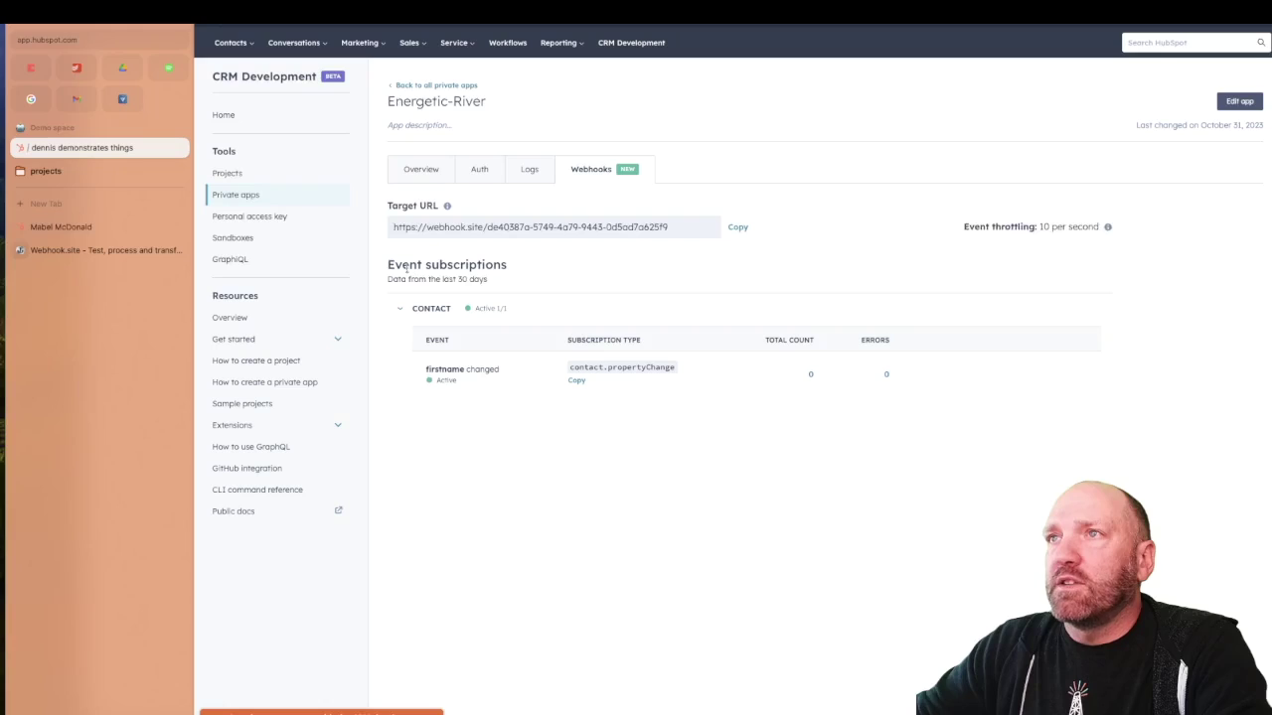
Go via Projects to the Private apps list showing demonstrative and Energetic-River
left_click_drag(387, 264, 542, 267)
left_click(543, 267)
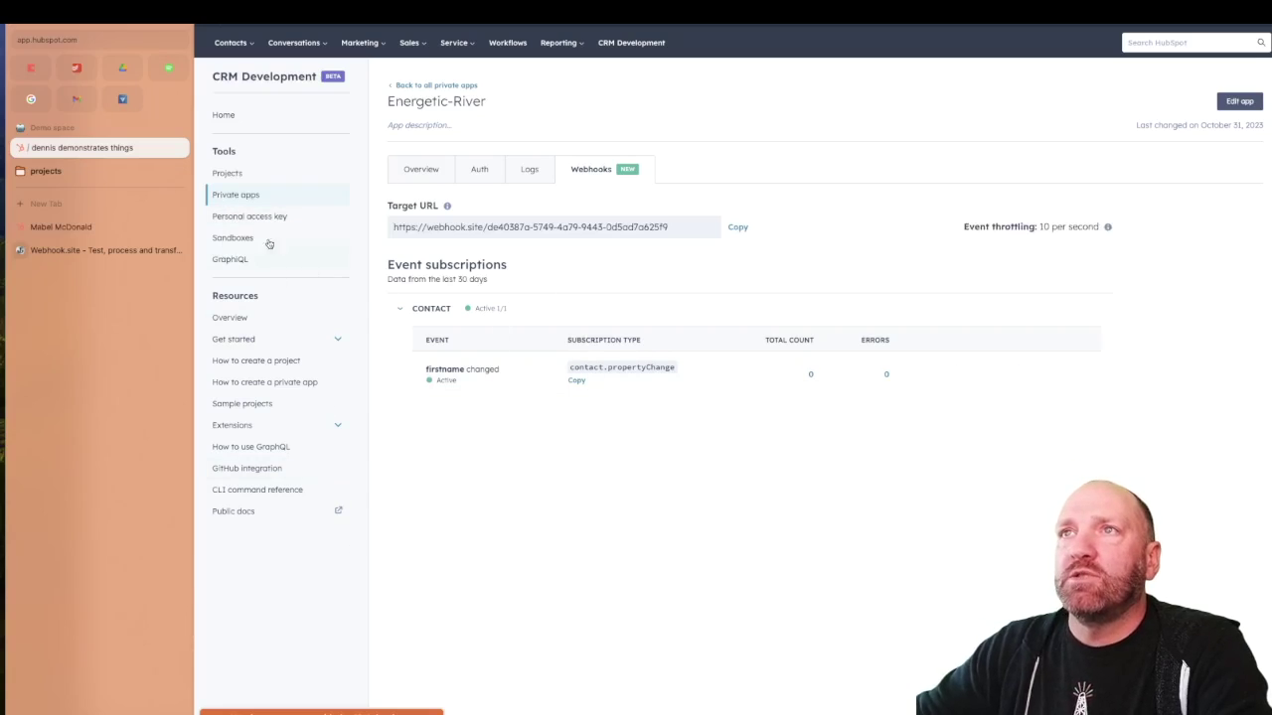
left_click(238, 174)
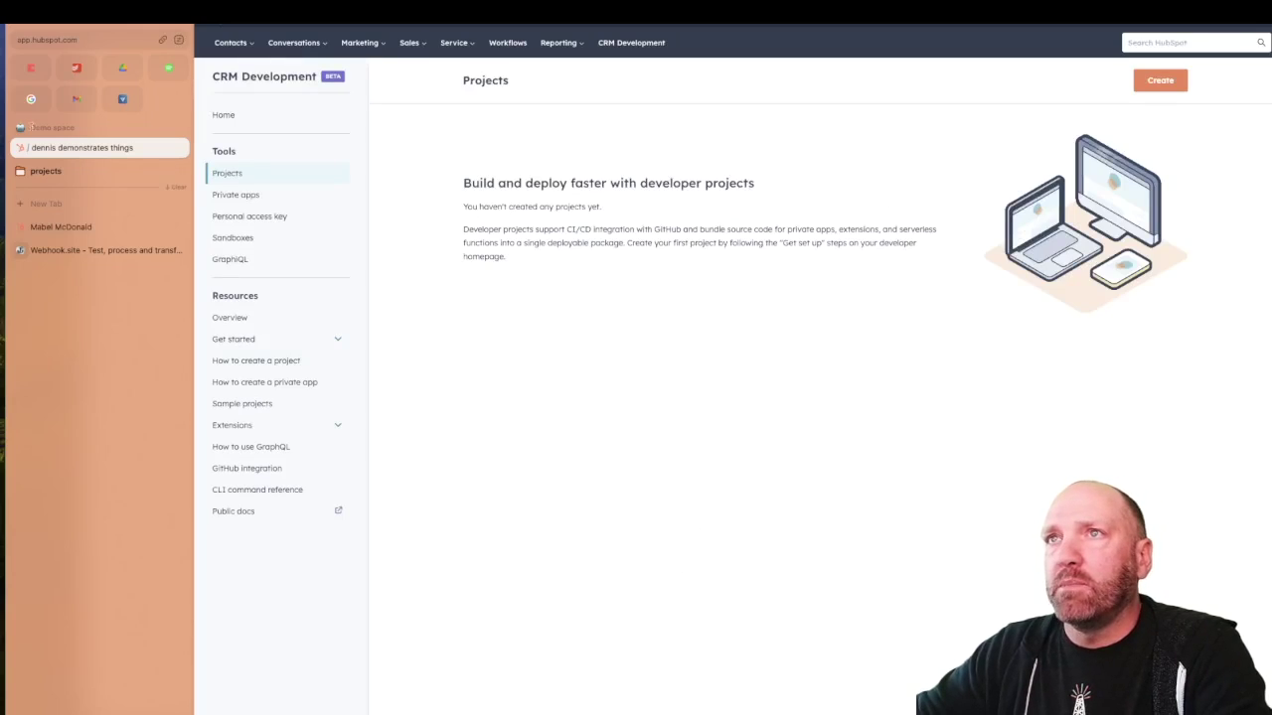
left_click(238, 195)
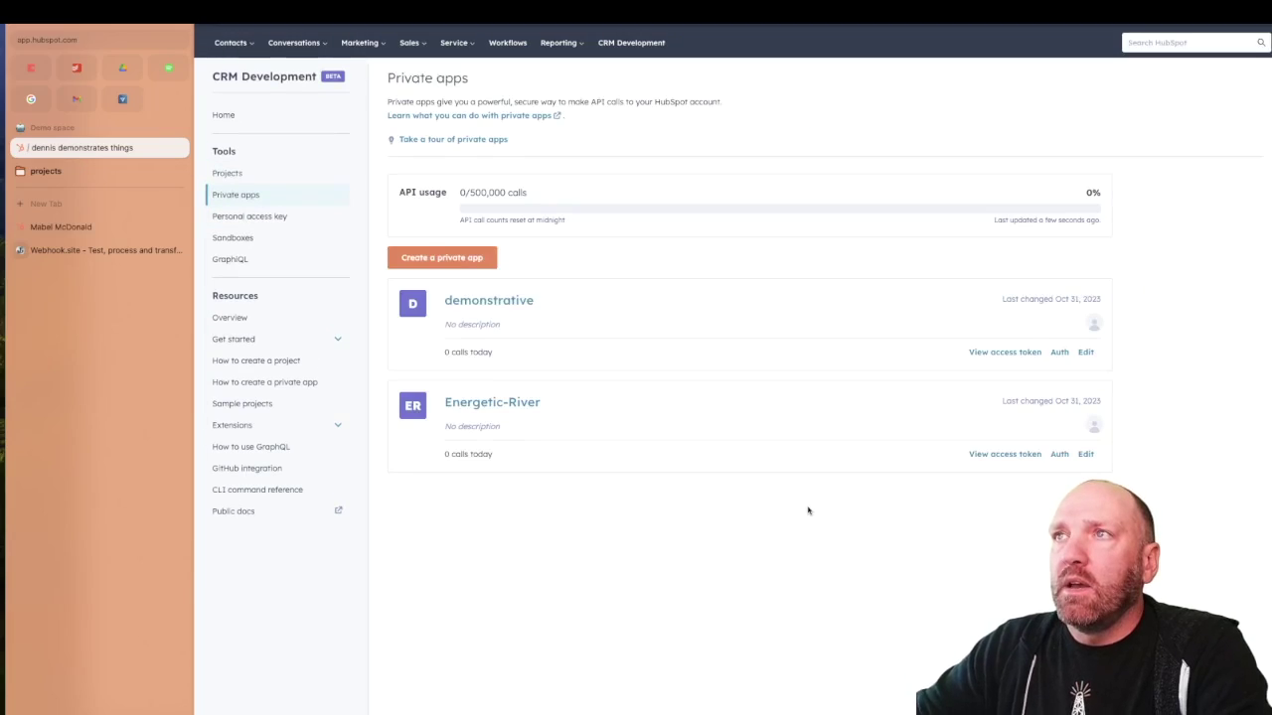